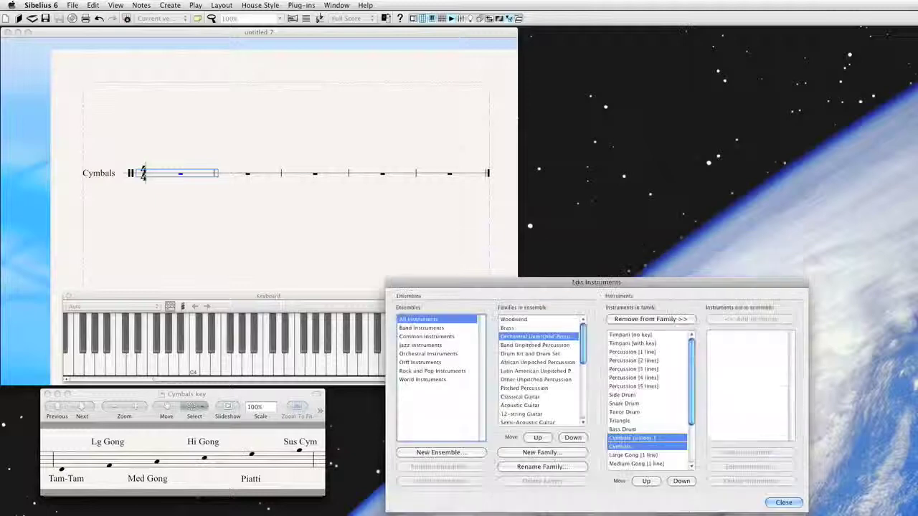
Step: Close the instrument editor and add Cymbals custom 1 from the Orchestral Unpitched Percussion family to the score
left_click(783, 501)
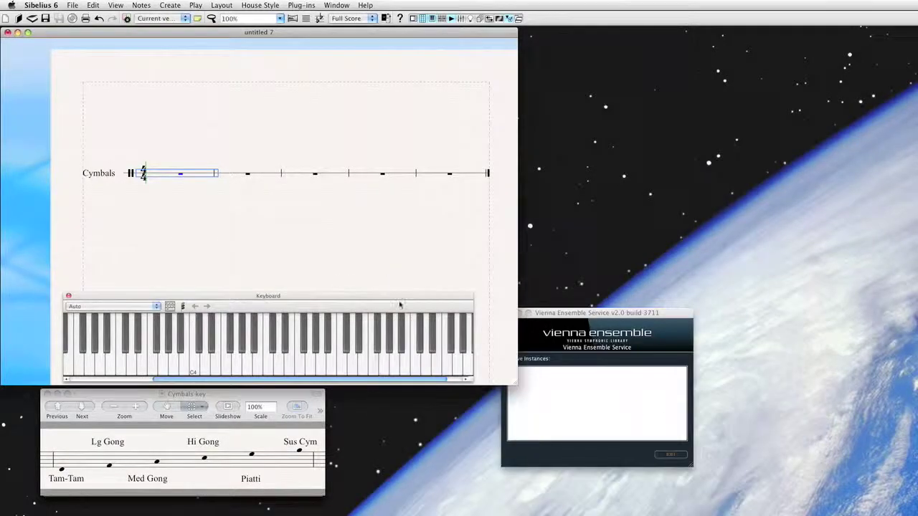
key("i")
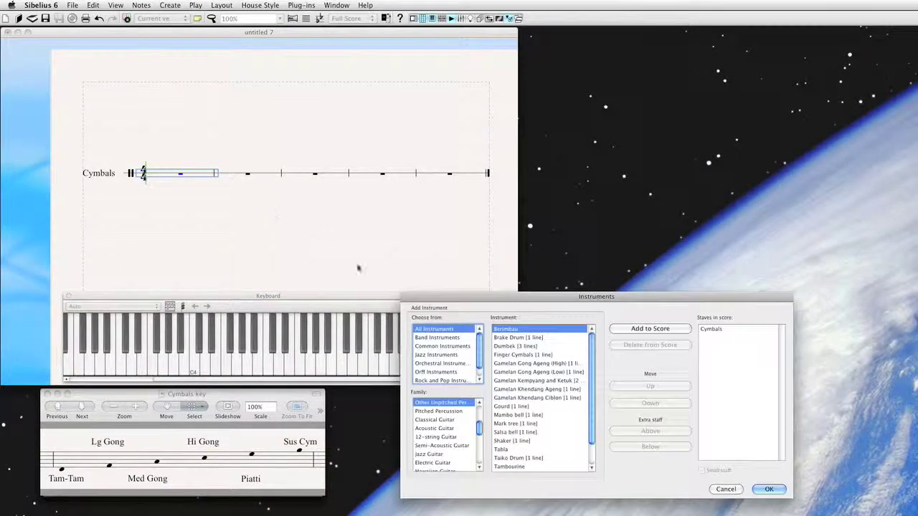
scroll(457, 428, "up", 3)
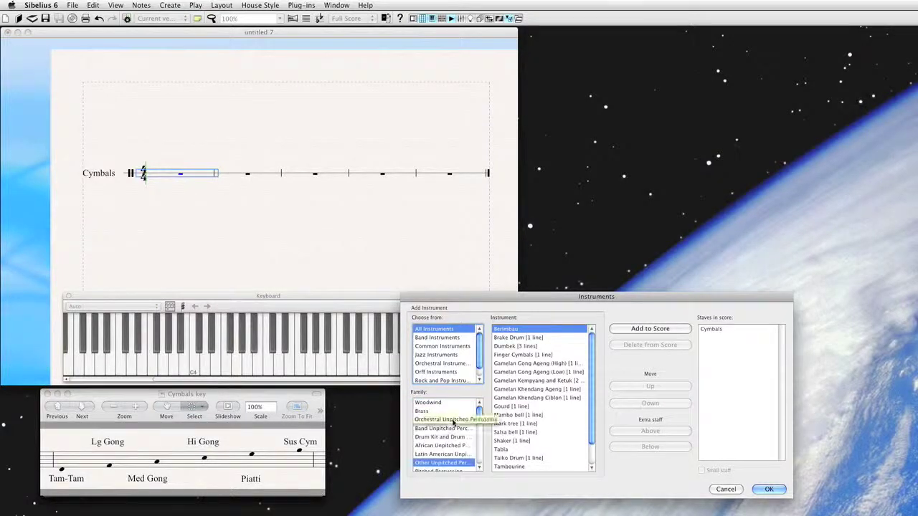
left_click(453, 420)
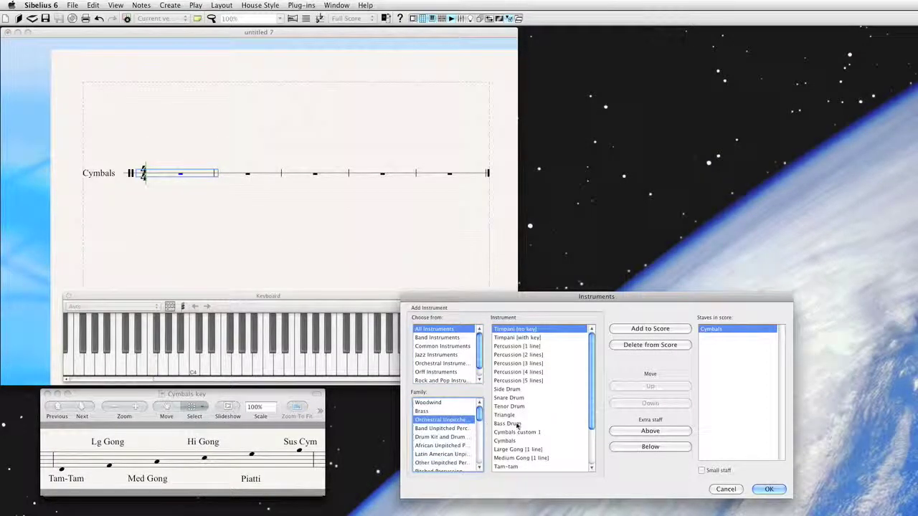
left_click(544, 432)
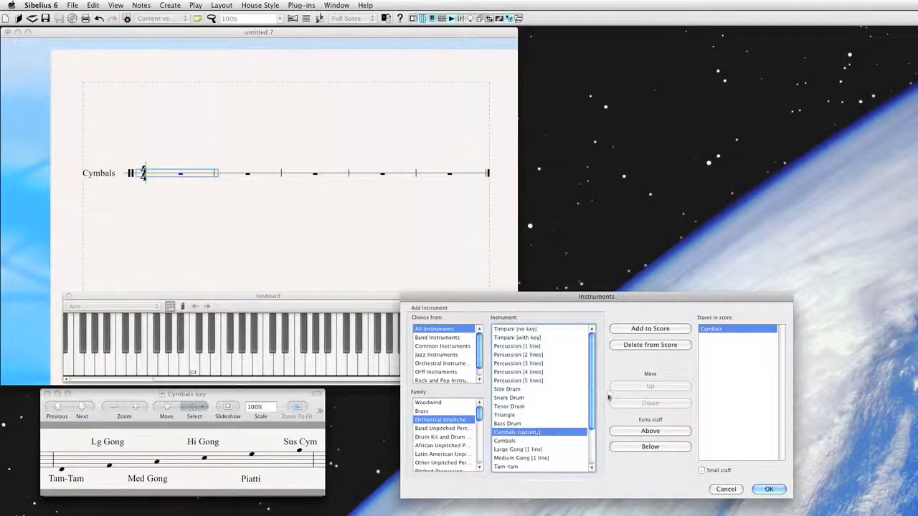
left_click(647, 330)
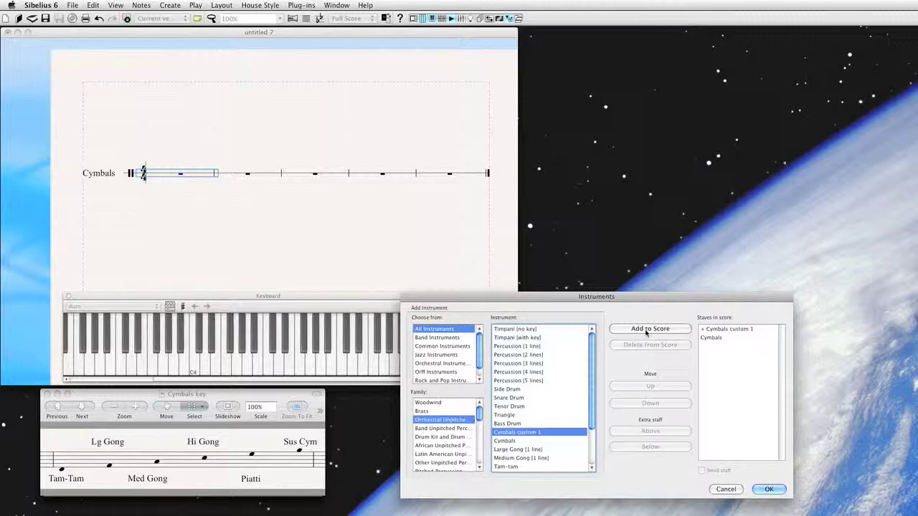
left_click(780, 492)
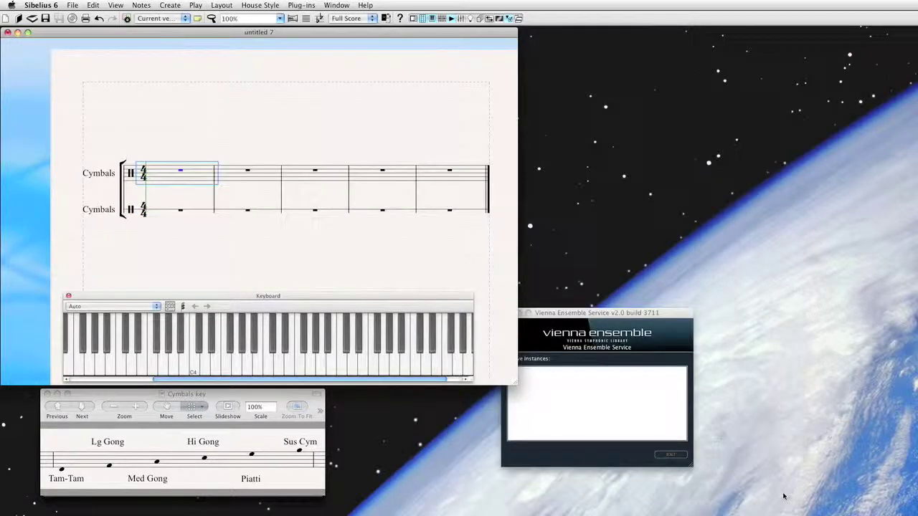
Step: Enter six half notes in bars 1 to 3 of the upper Cymbals staff: D4, F4, A4, C5, E5 and G5
left_click(182, 171)
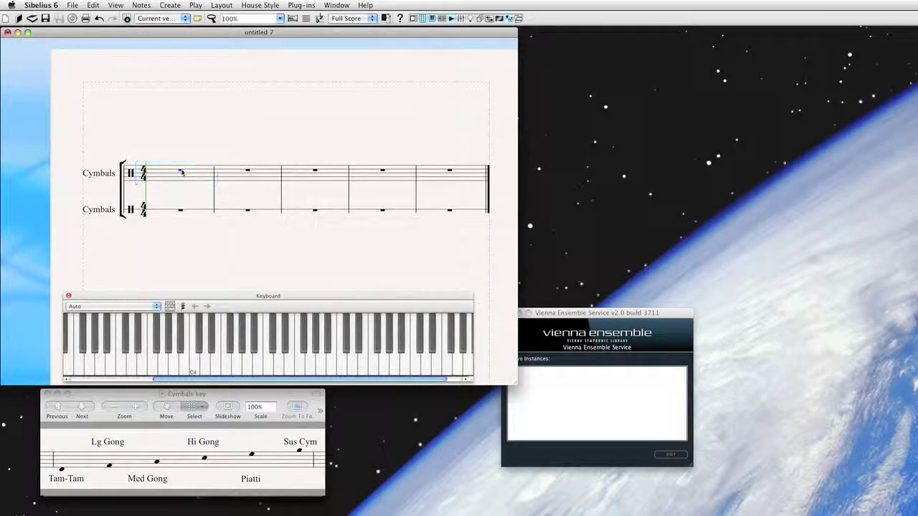
key("n")
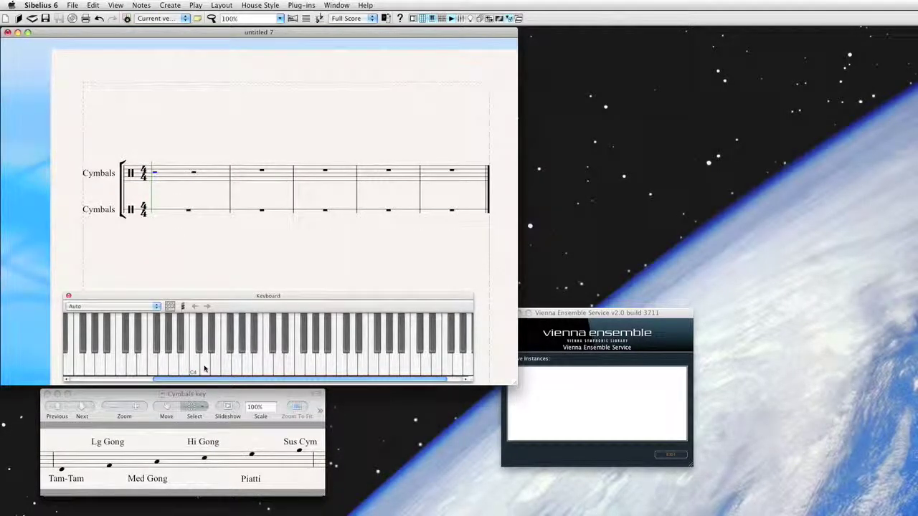
left_click(205, 368)
left_click(224, 367)
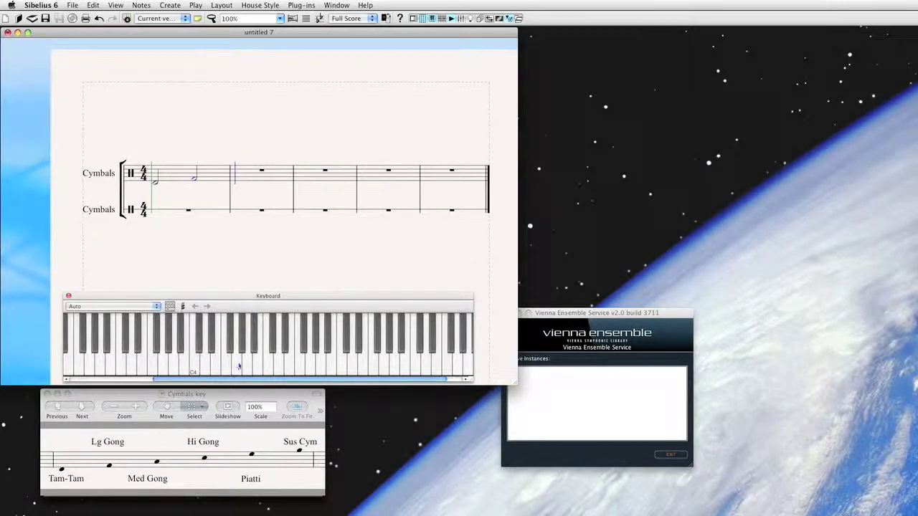
left_click(245, 367)
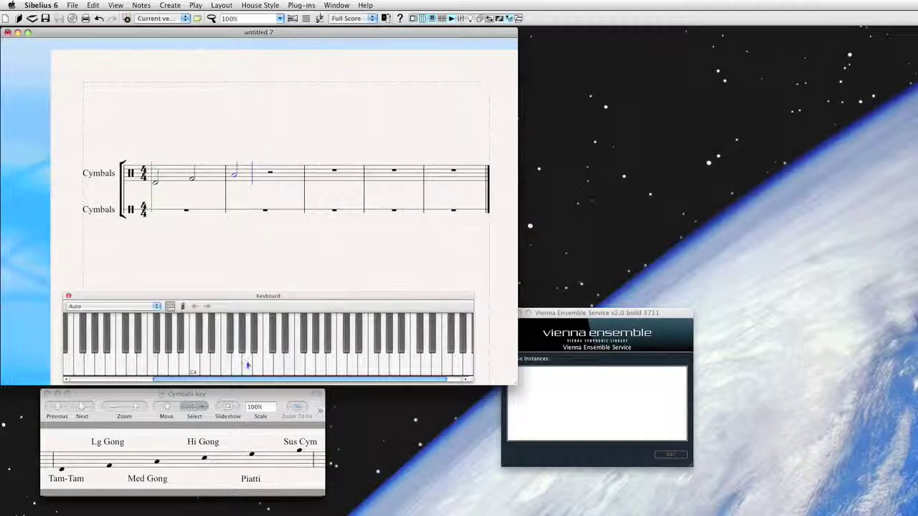
left_click(269, 362)
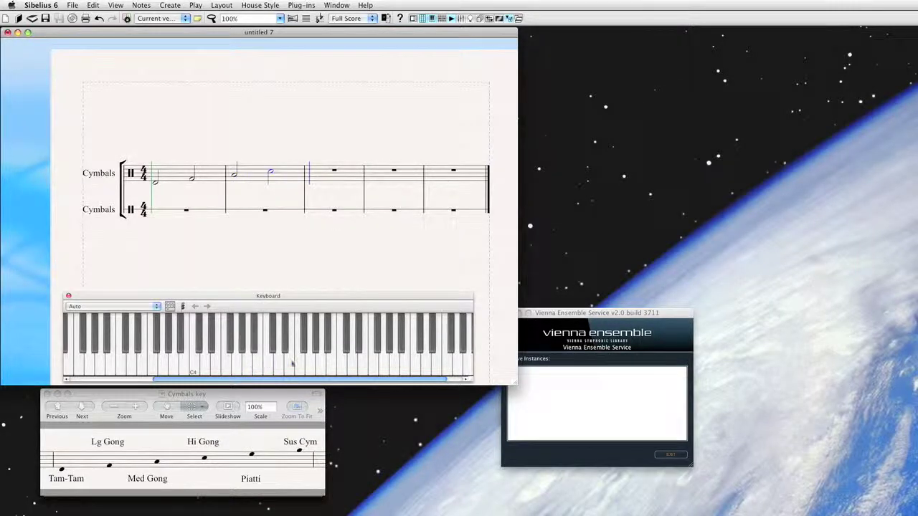
left_click(291, 365)
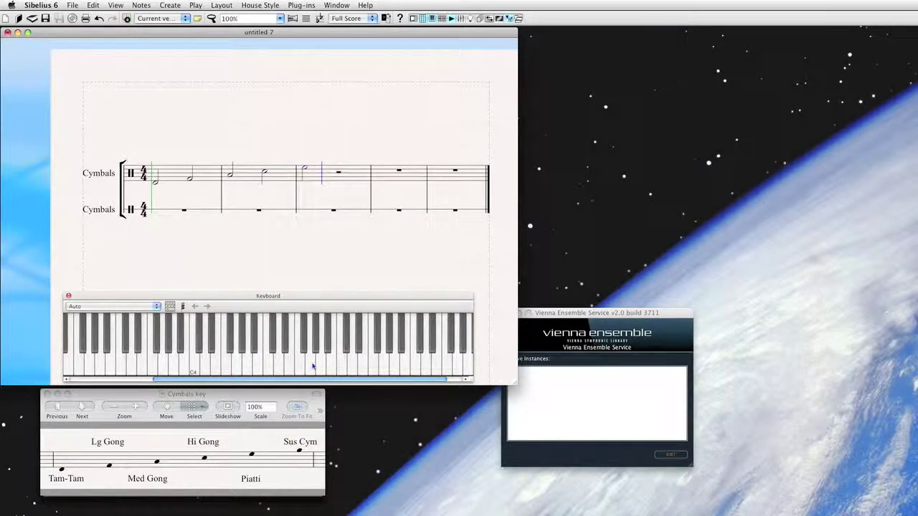
left_click(312, 366)
Step: Enter three staccato quarter notes on G5 in bar 4 of the upper Cymbals staff
left_click(338, 166)
key("4")
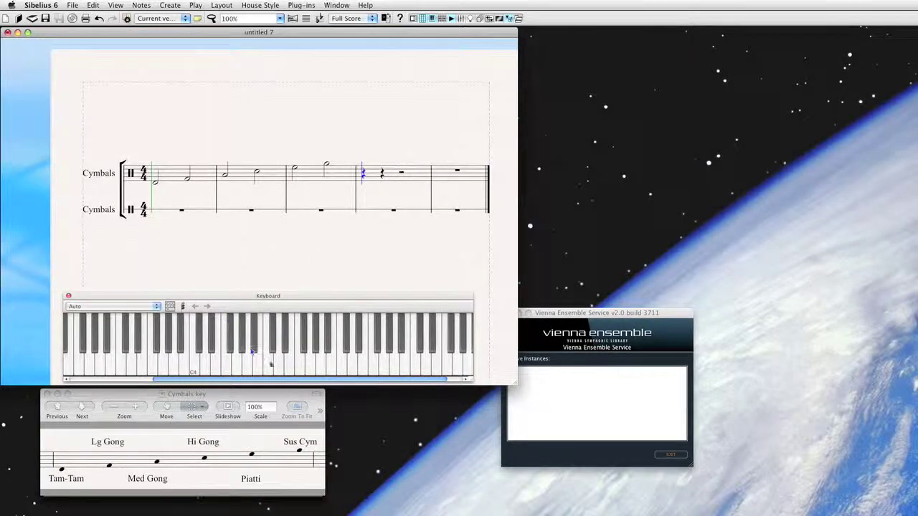
left_click(311, 370)
left_click(311, 369)
left_click(312, 370)
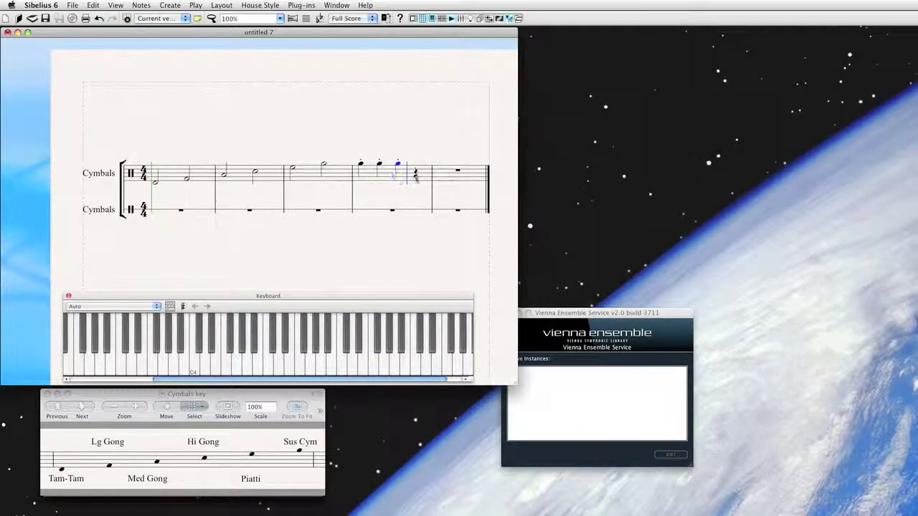
key("Escape")
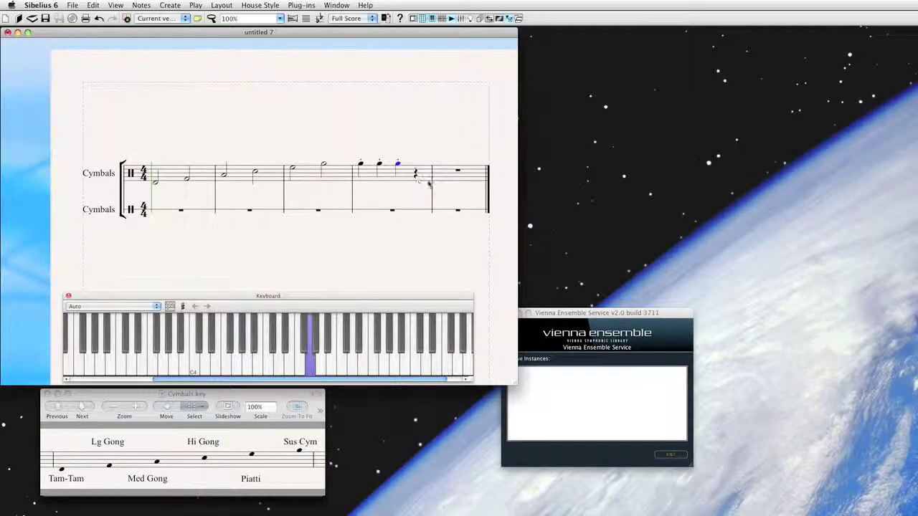
Step: Enter three tied whole notes on G5 with three-stroke tremolos in bars 5 to 7 of the upper Cymbals staff
left_click(457, 172)
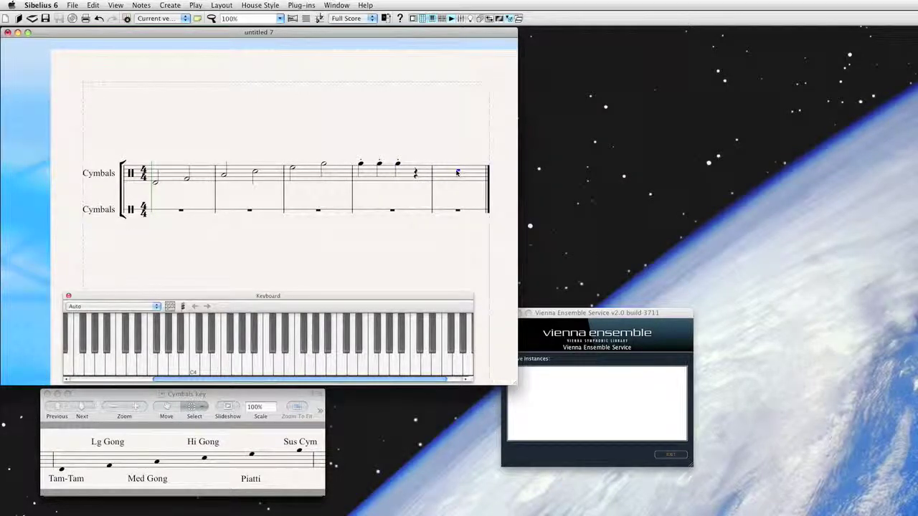
key("6")
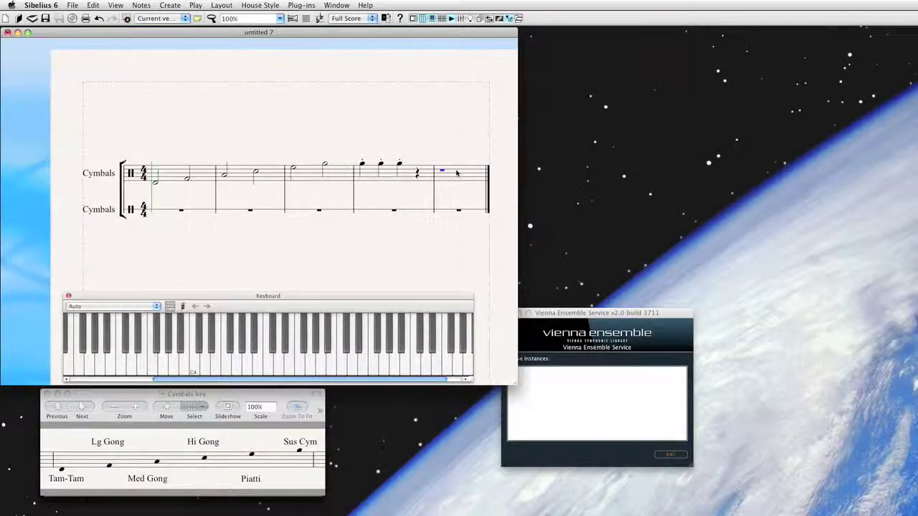
key("6")
left_click(308, 367)
key("Return")
left_click(308, 367)
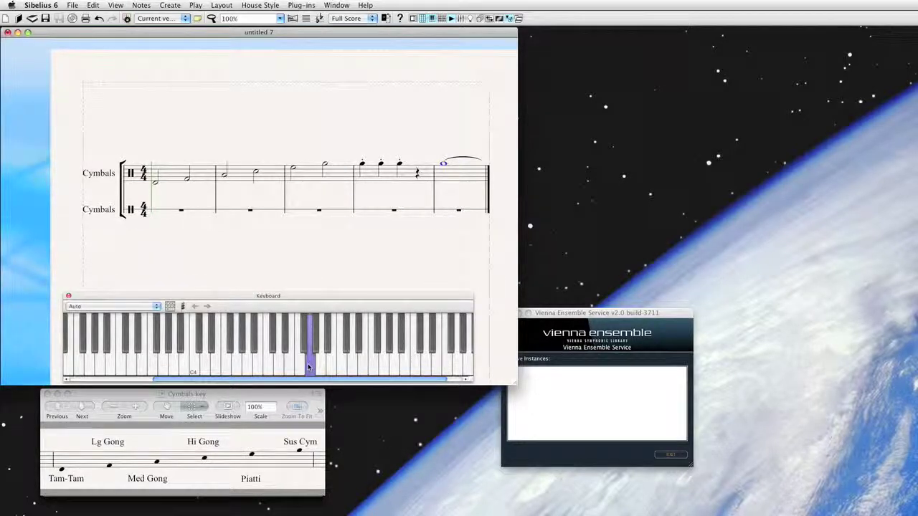
key("3")
left_click(309, 367)
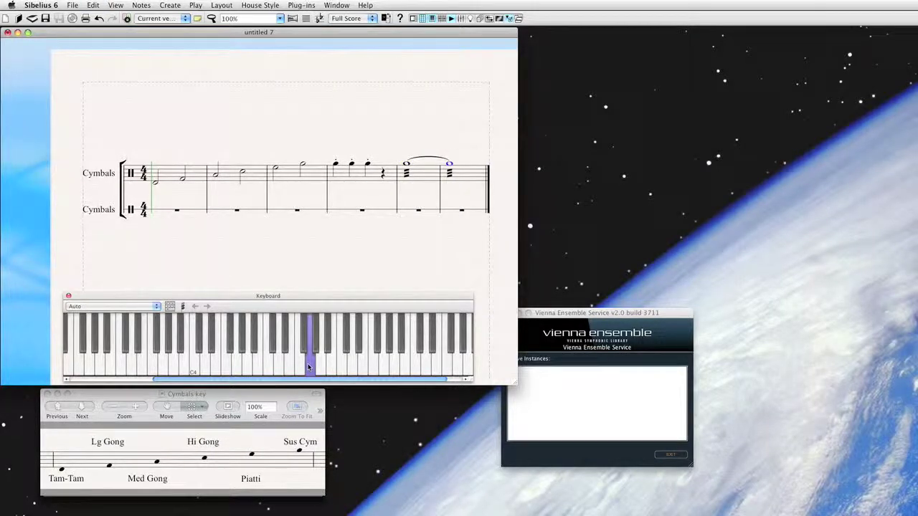
left_click(309, 367)
key("Escape")
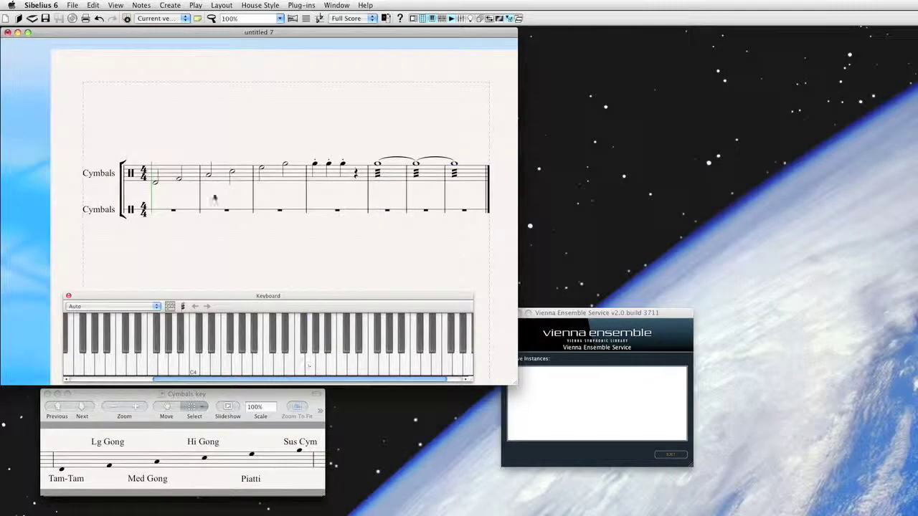
Step: Play the cymbal part from bar 1, and display the Cymbals key 2 notehead reference in Preview before returning to Sibelius
left_click(173, 169)
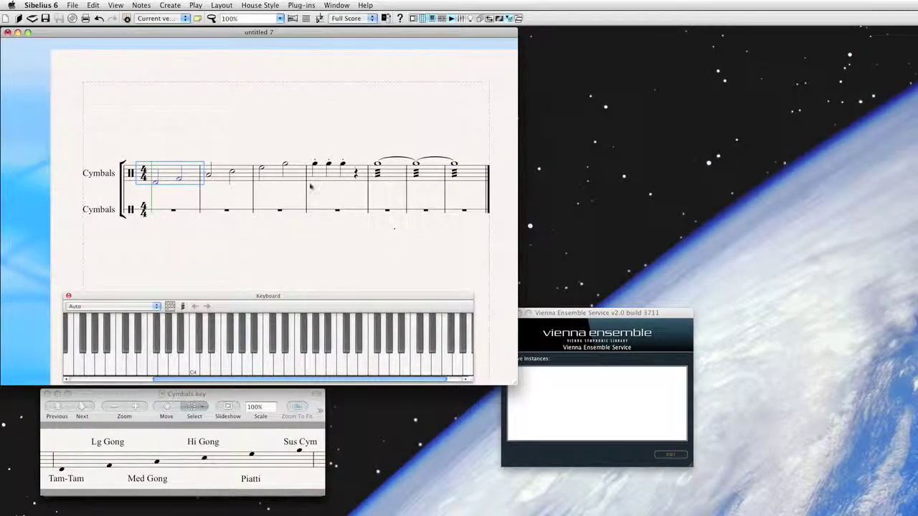
key("p")
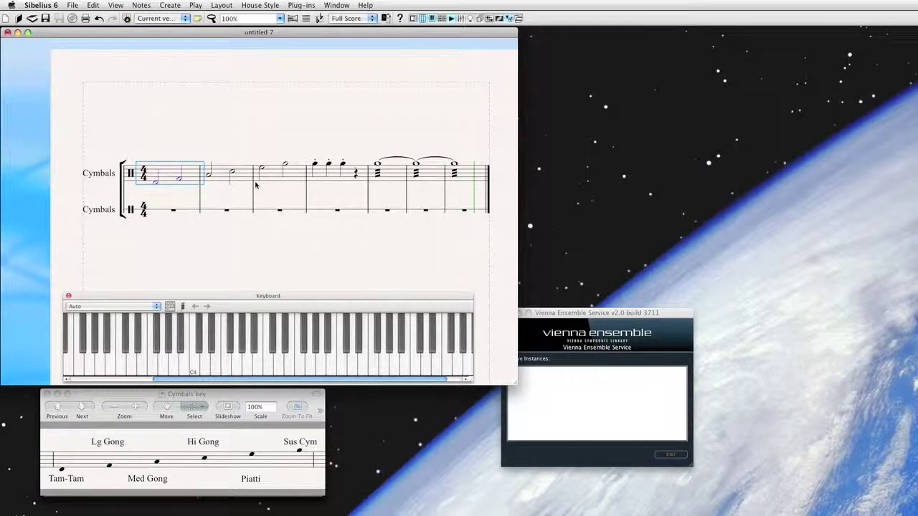
left_click(251, 396)
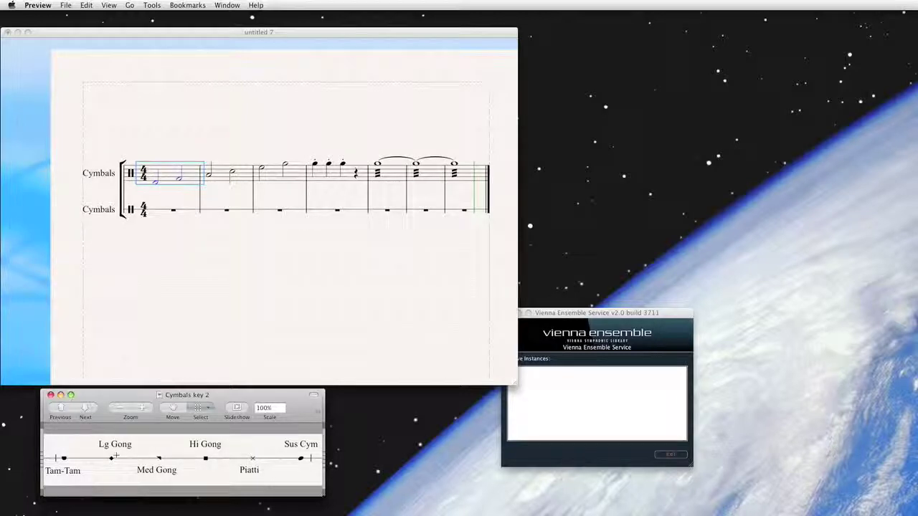
left_click(187, 270)
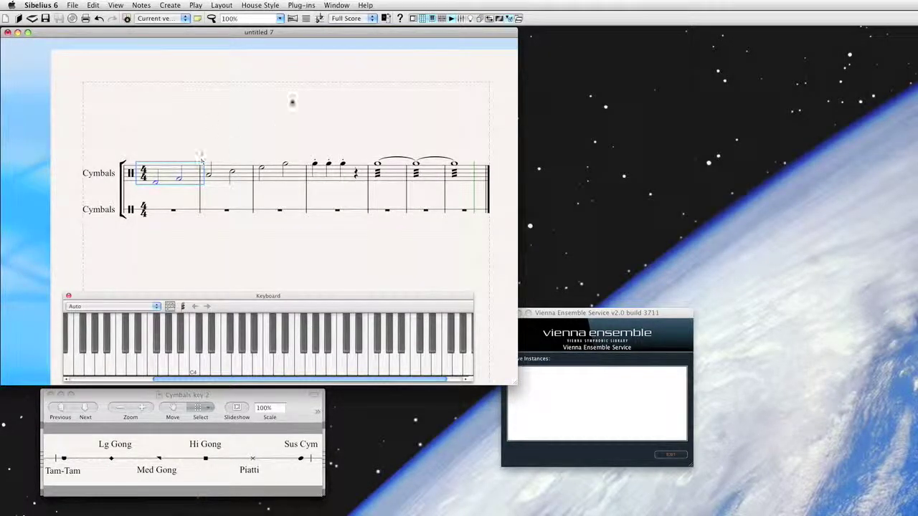
Step: Create a new instrument based on the standard Cymbals, with the dialog name Cymbals custom 2
left_click(259, 5)
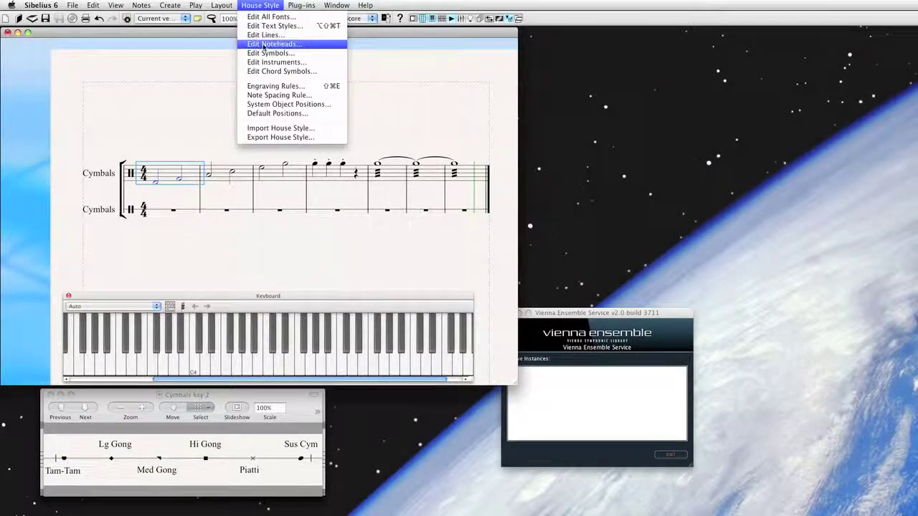
left_click(276, 63)
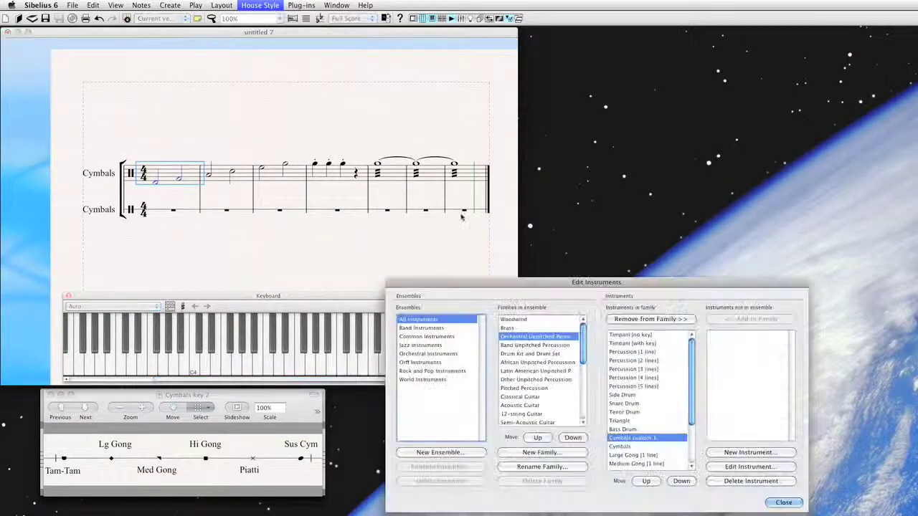
left_click(629, 447)
left_click(750, 452)
left_click(669, 241)
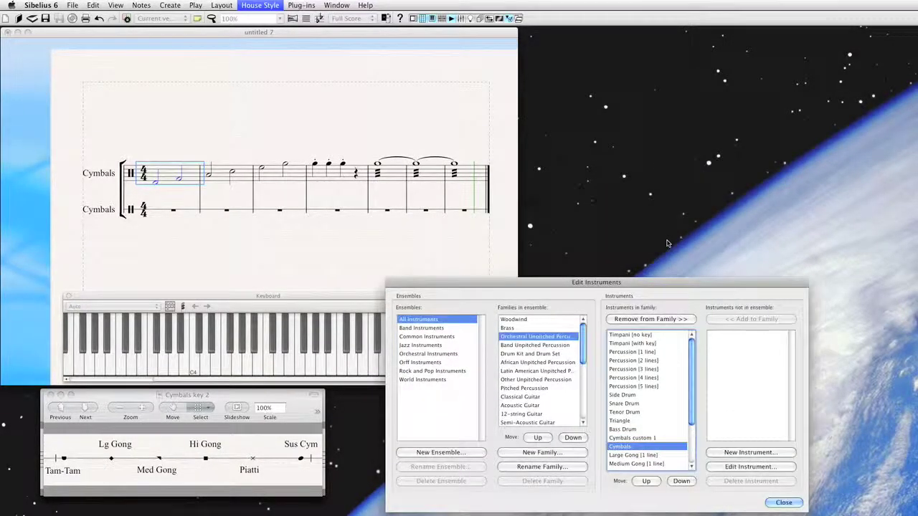
left_click(534, 292)
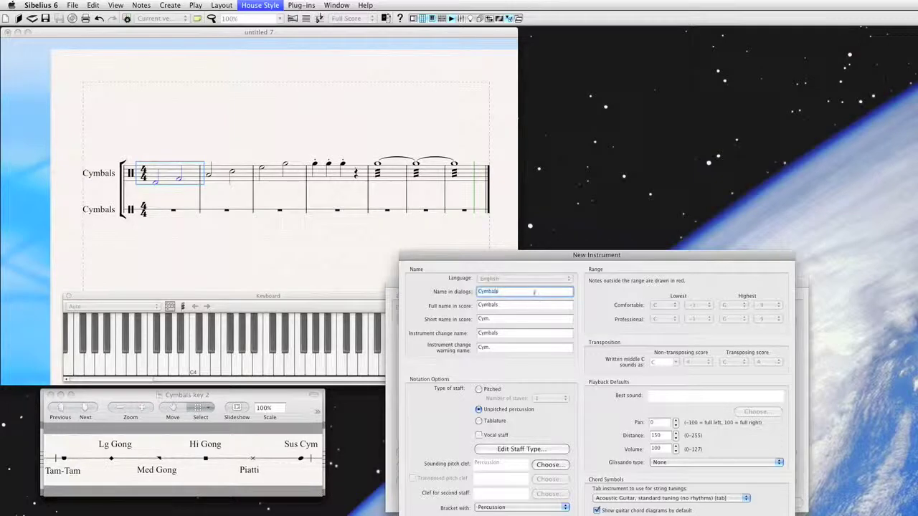
type("custom 2")
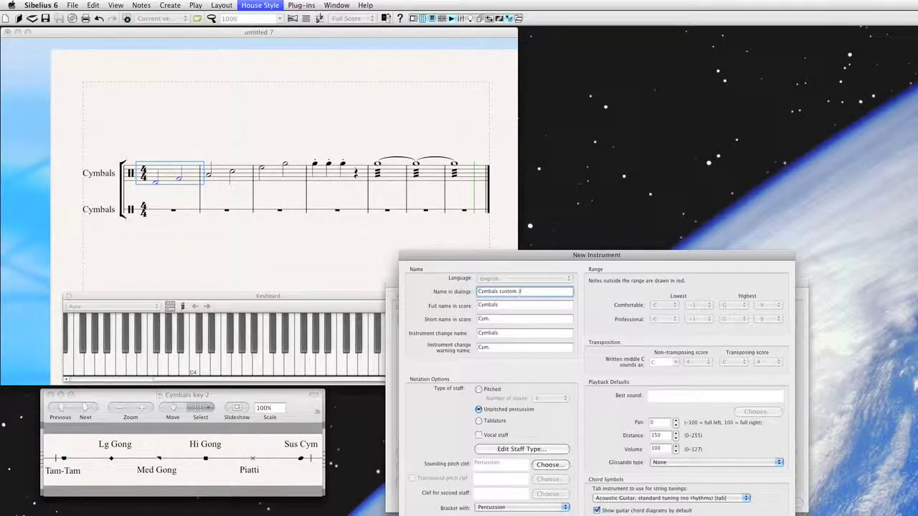
Step: Edit the new instrument's staff type and delete all four existing percussion notes
left_click(521, 450)
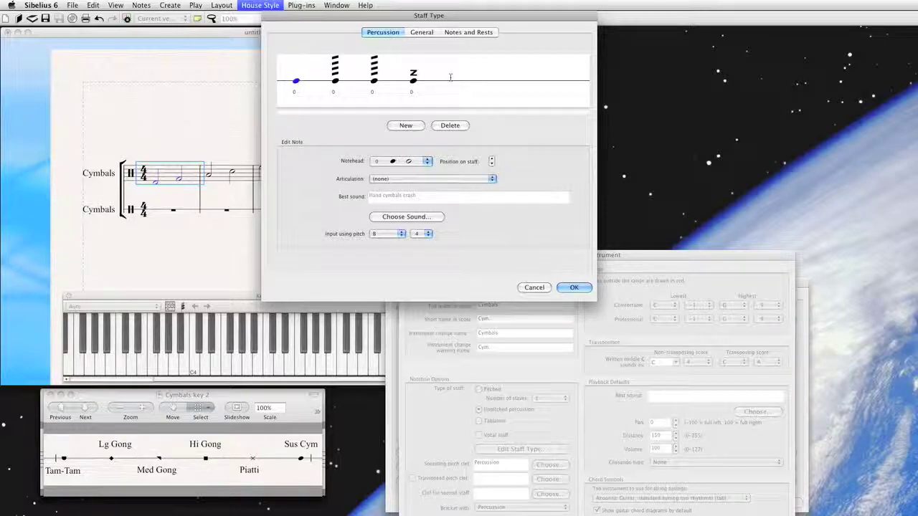
left_click(450, 126)
left_click(450, 126)
left_click(450, 125)
left_click(451, 125)
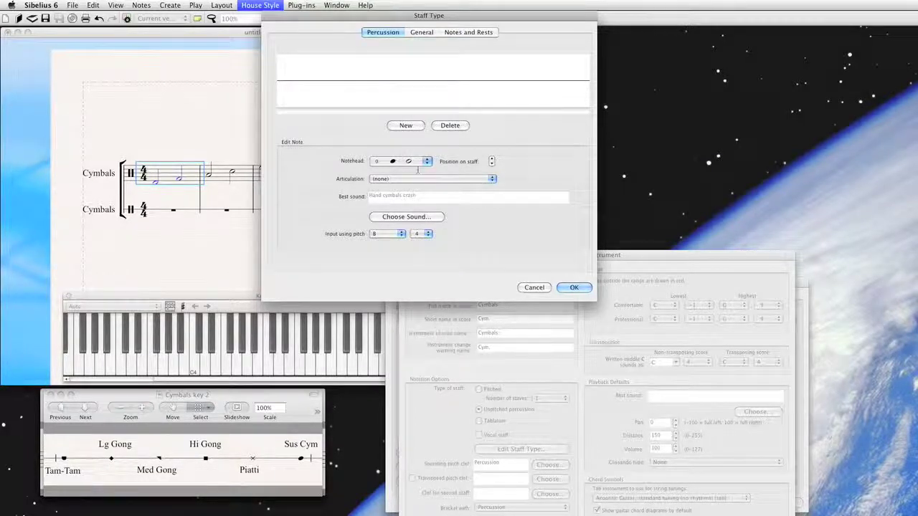
Step: Add a note with notehead 0 on the staff line and set its input pitch to D
left_click(344, 106)
left_click(301, 82)
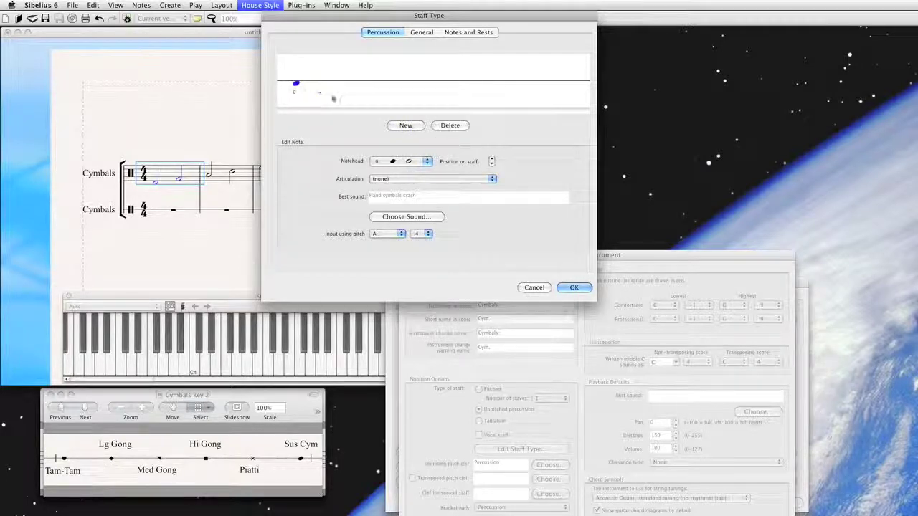
left_click(491, 159)
left_click(384, 236)
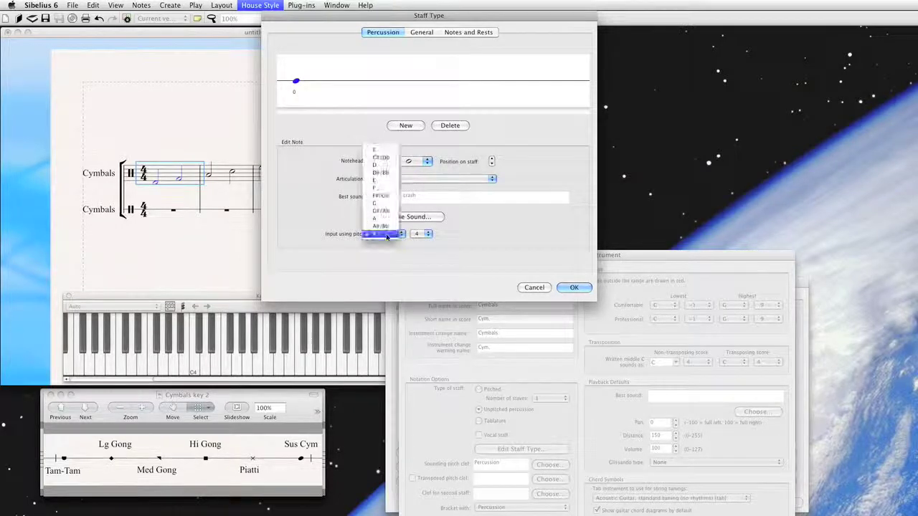
left_click(387, 167)
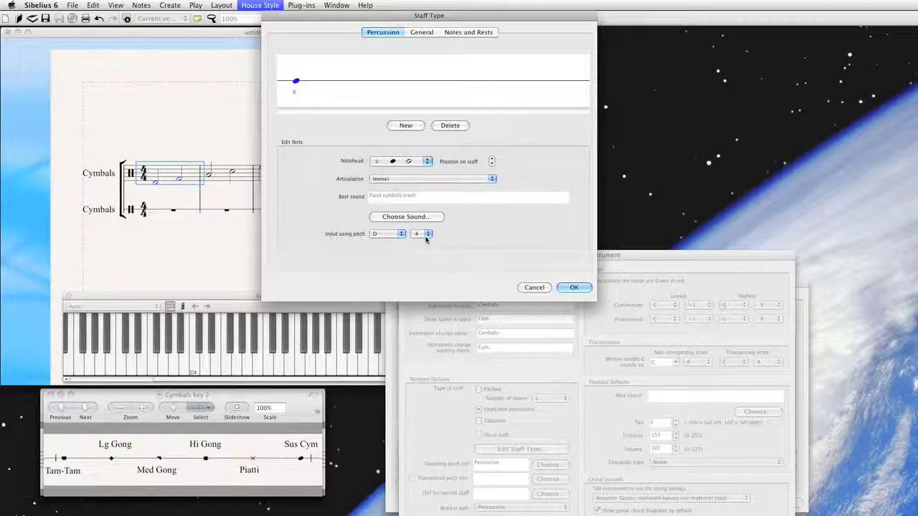
Step: Compare Cymbals key with Cymbals key 2 in Preview, return to Sibelius, and set the staff type's only note to notehead 17
left_click(40, 461)
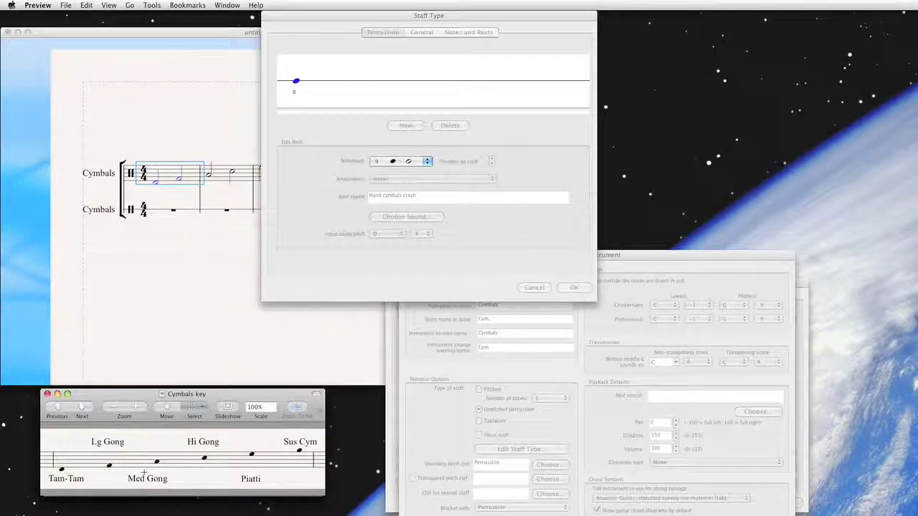
key("Down")
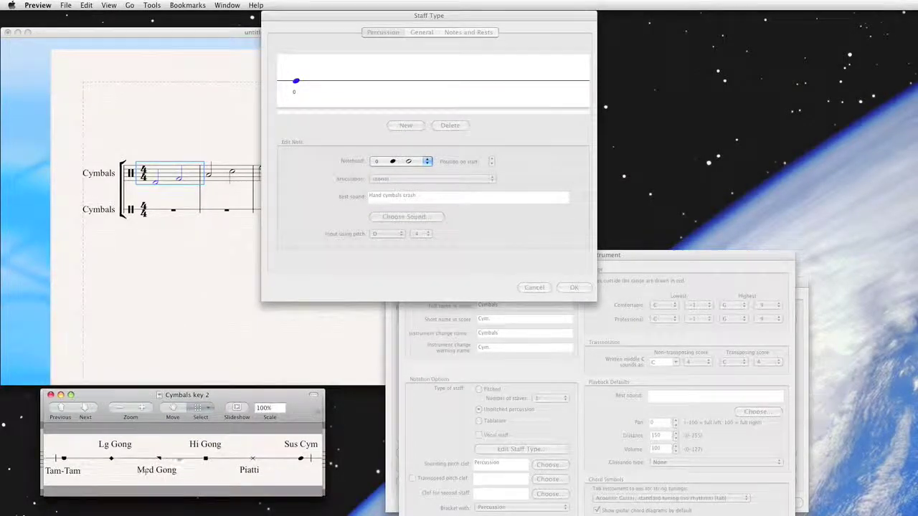
left_click(313, 201)
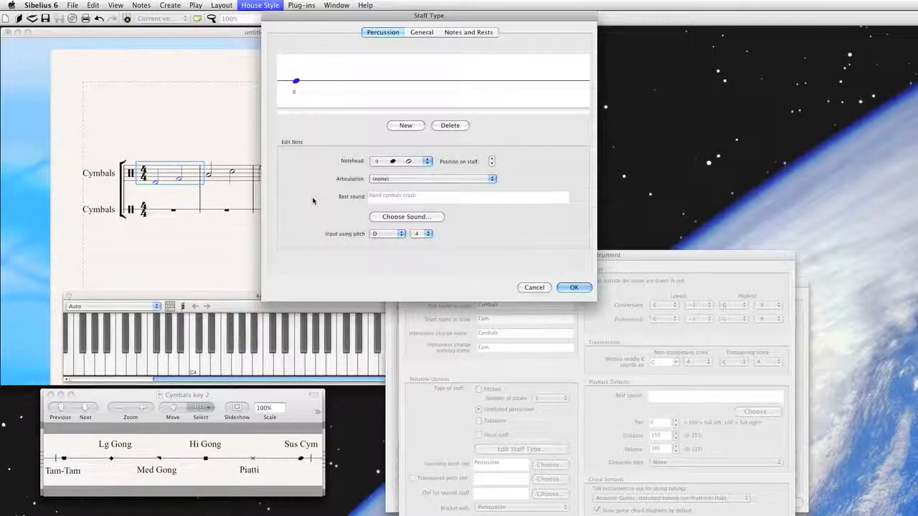
left_click(420, 162)
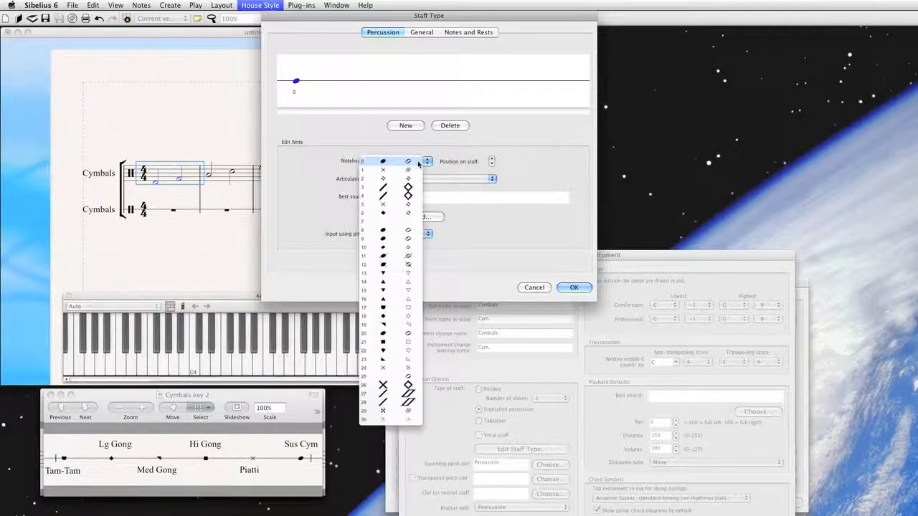
left_click(405, 306)
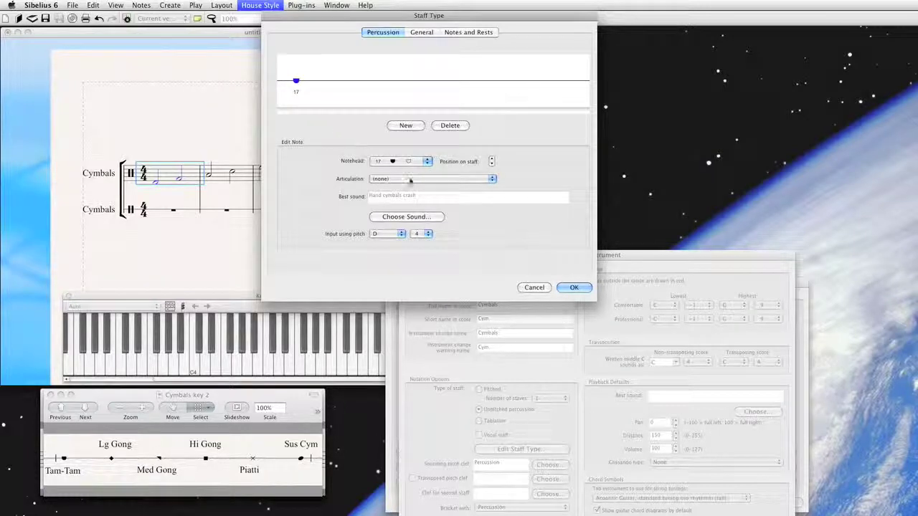
Step: Assign the Tam tam sound from the GPO Basic Orchestral Percussion metal sounds to the notehead 17 note
left_click(414, 217)
mouse_move(439, 221)
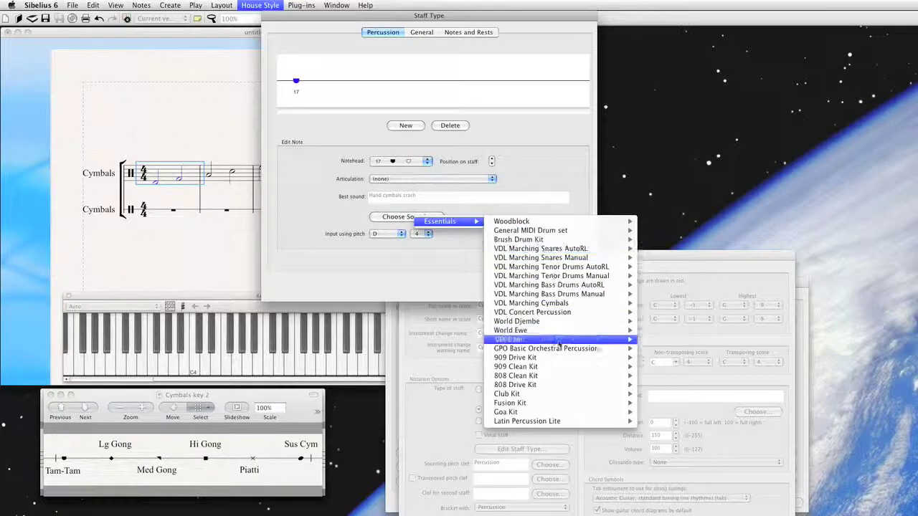
mouse_move(545, 348)
mouse_move(655, 358)
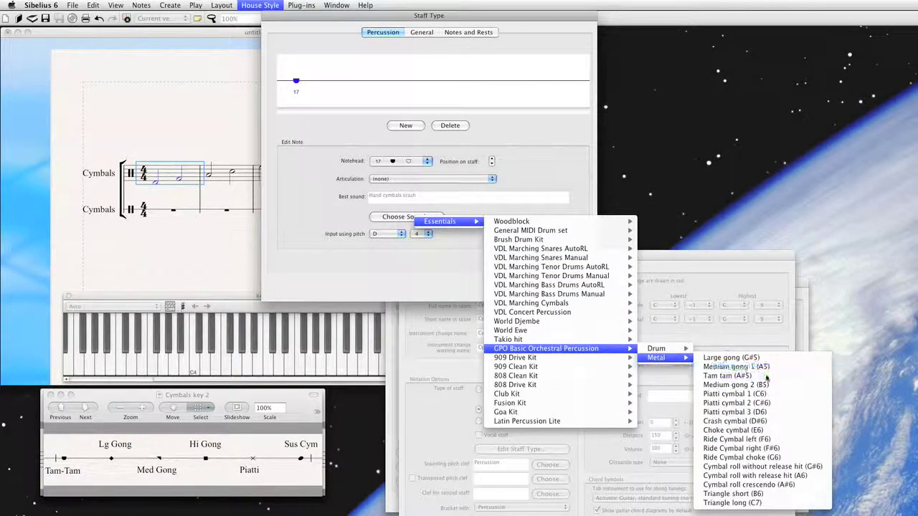
left_click(738, 376)
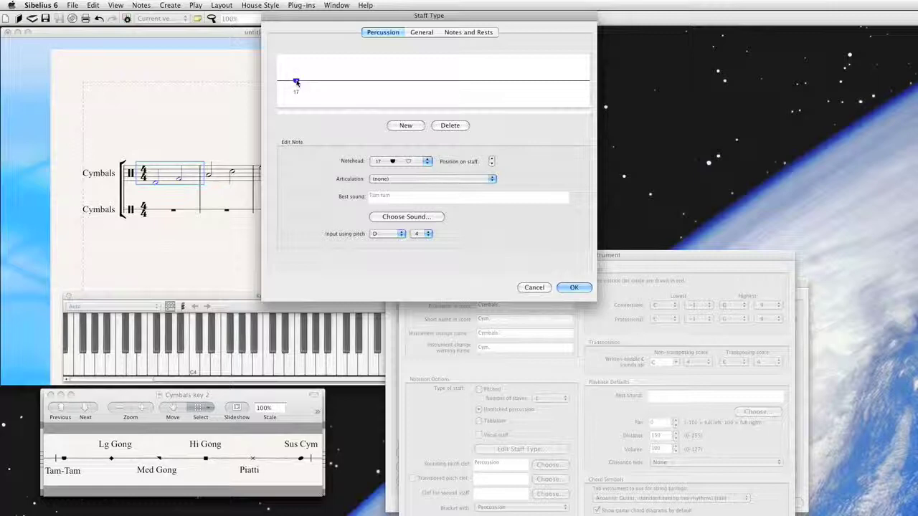
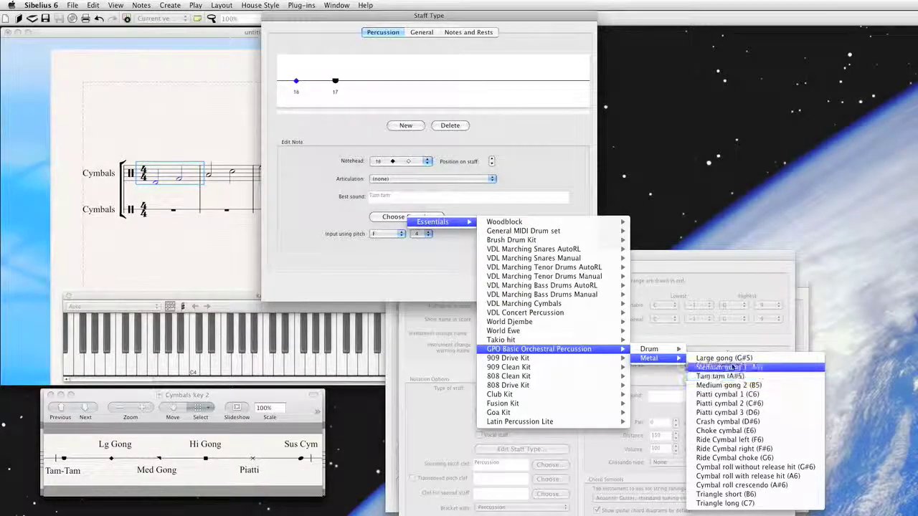
Step: Assign Medium gong 1 to the notehead 18 note, and add a third note on the staff line with notehead 19
left_click(724, 385)
left_click(406, 126)
left_click(369, 82)
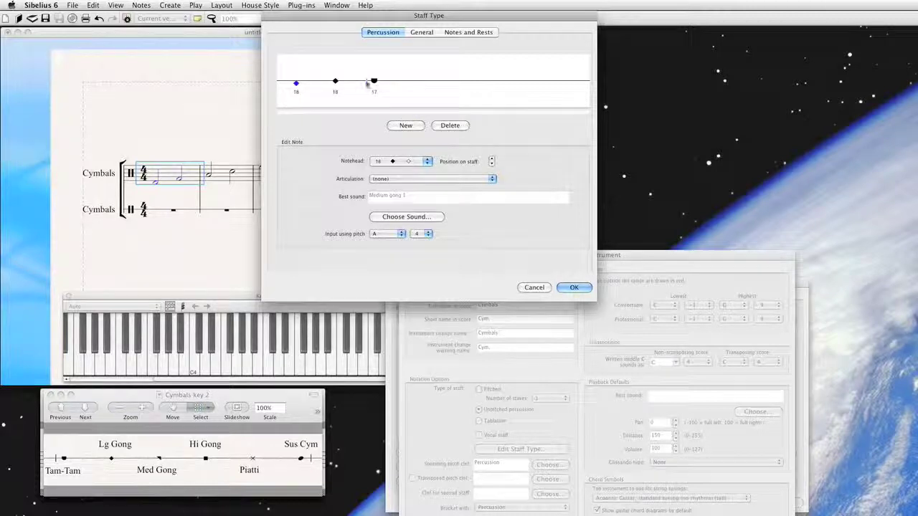
left_click(490, 158)
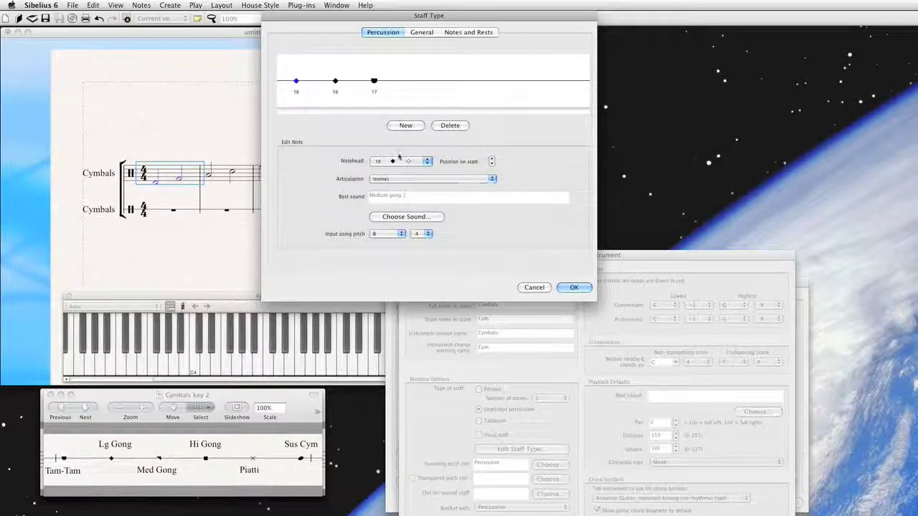
left_click(400, 160)
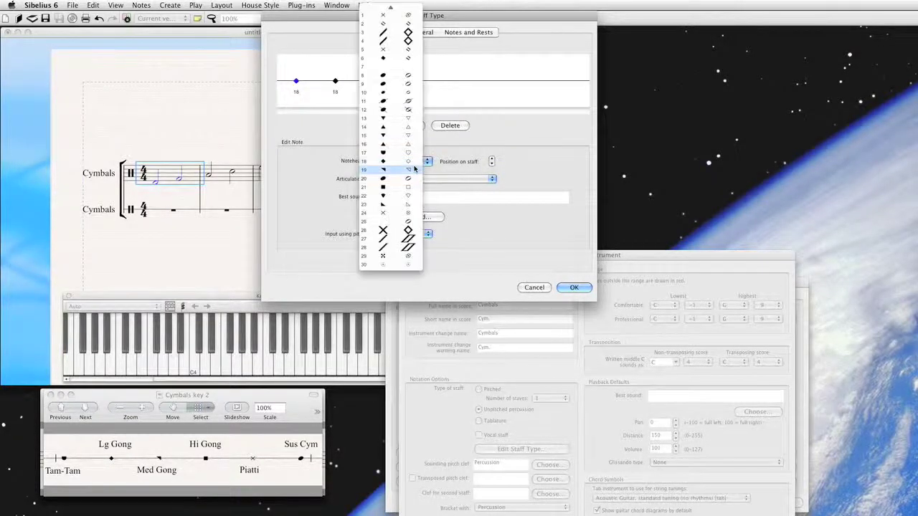
left_click(391, 170)
Step: Set the notehead 19 note's input pitch to A4 and choose Medium gong 1 from GPO Basic Orchestral Percussion as its sound
left_click(388, 233)
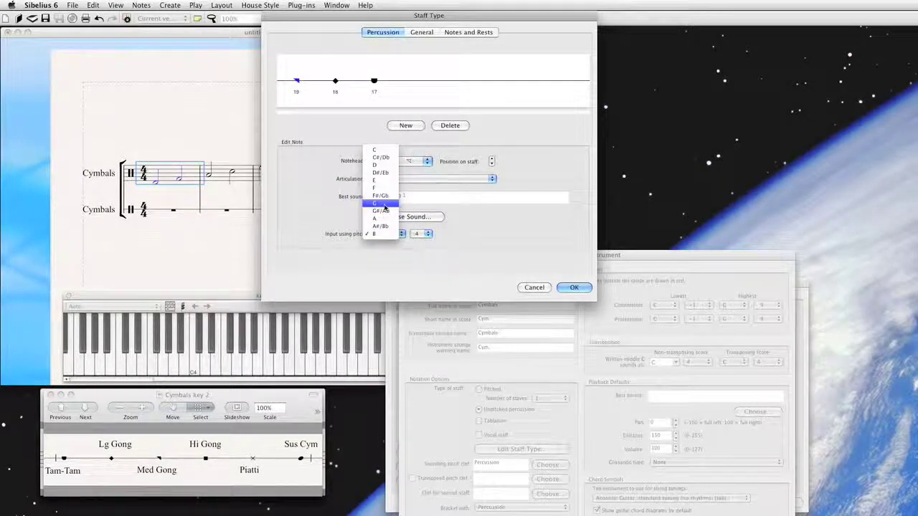
left_click(387, 218)
left_click(416, 217)
mouse_move(629, 349)
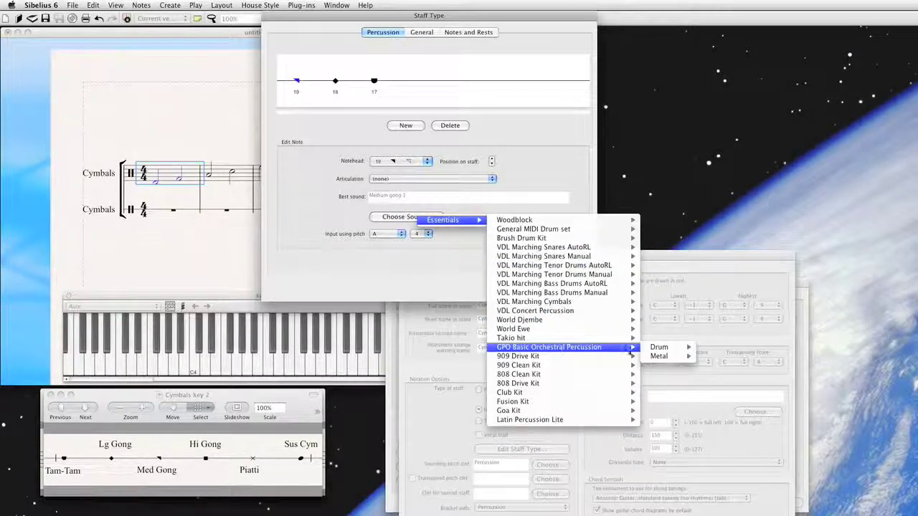
mouse_move(664, 356)
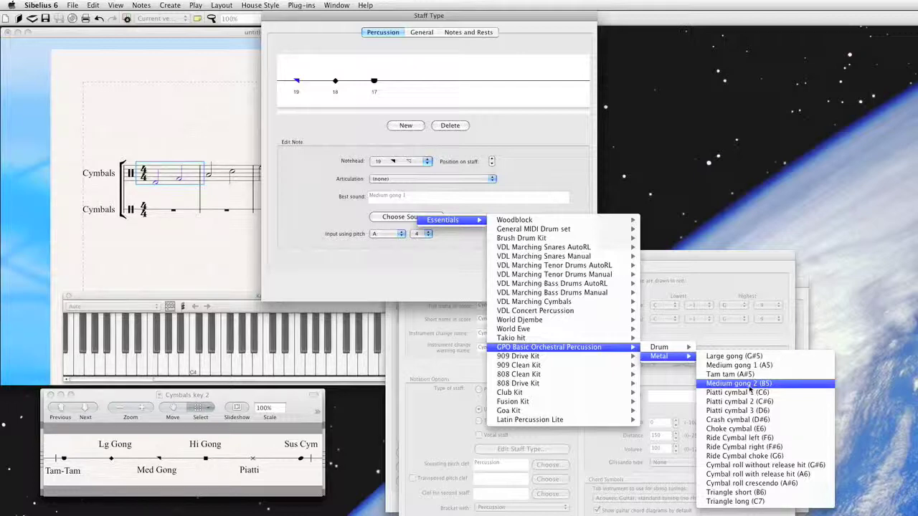
left_click(738, 366)
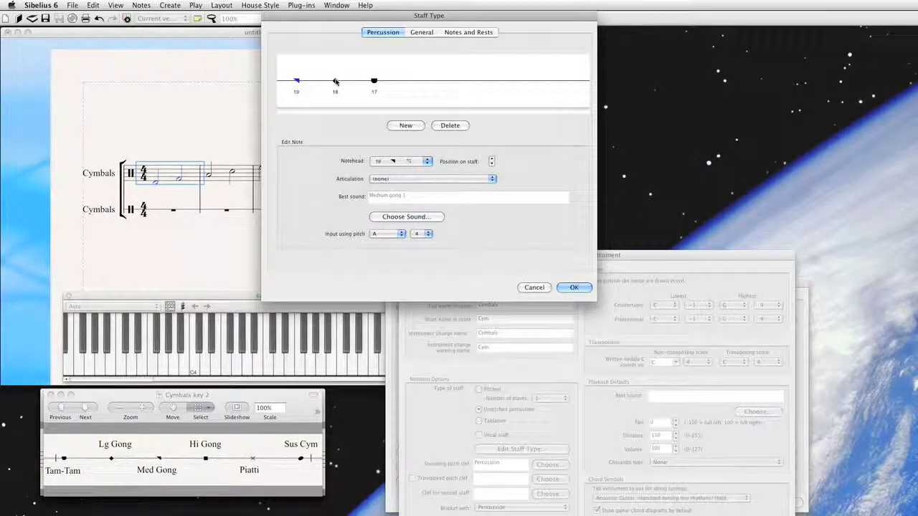
Step: Change the notehead 18 note's sound to Large gong from the GPO Basic Orchestral Percussion metal sounds
left_click(391, 218)
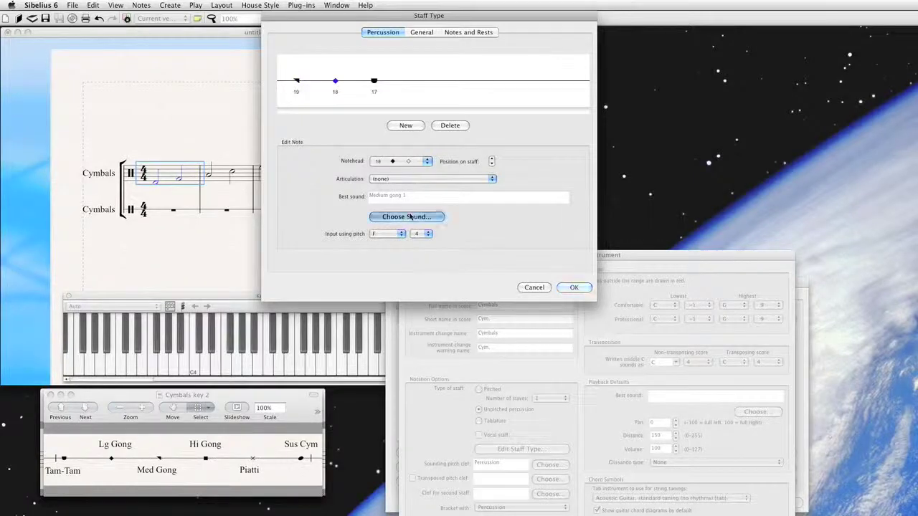
mouse_move(592, 346)
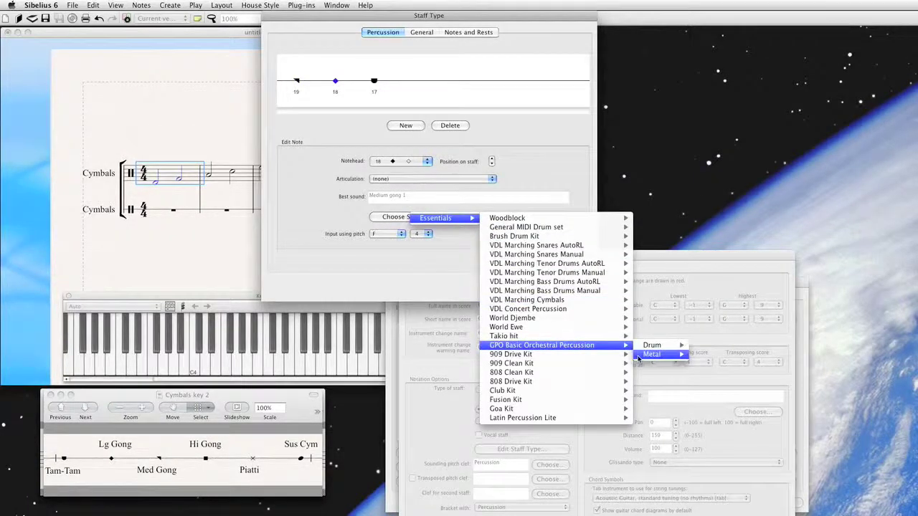
left_click(709, 343)
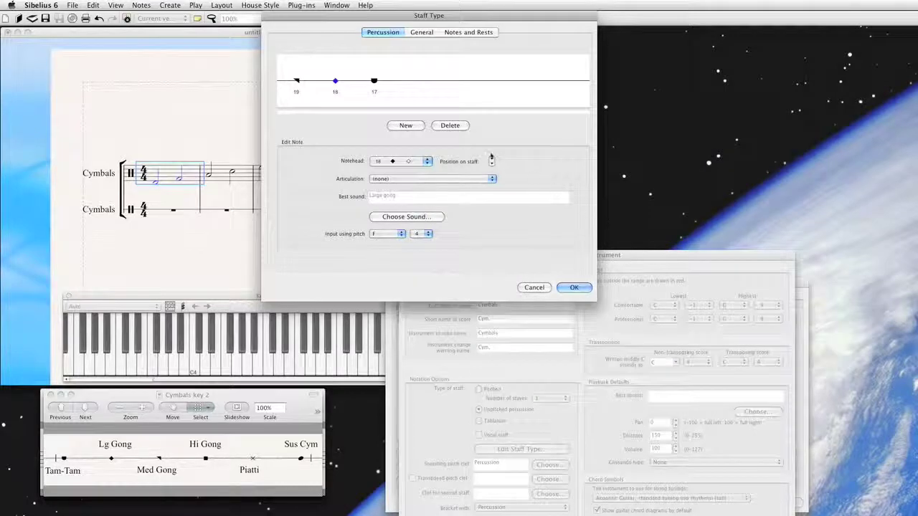
Step: Add a fourth note on the staff line, based on the tam-tam note, with square notehead 21
left_click(373, 81)
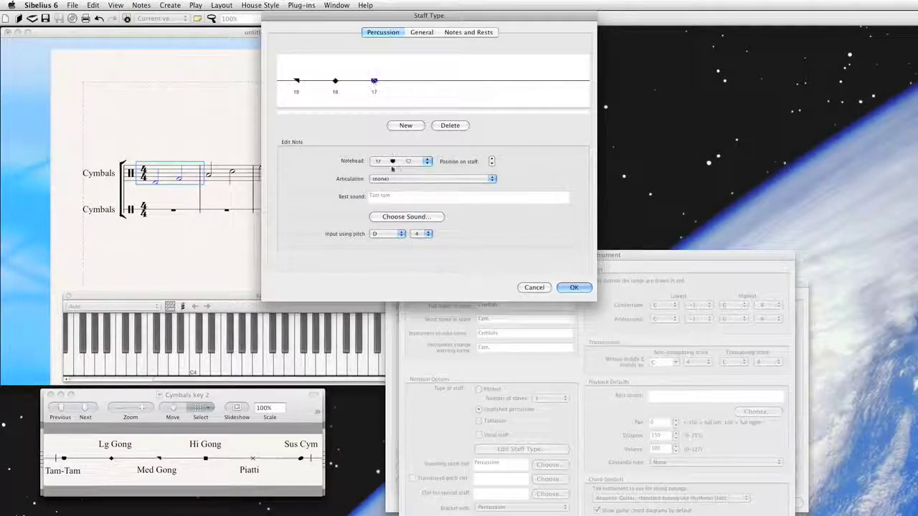
left_click(412, 79)
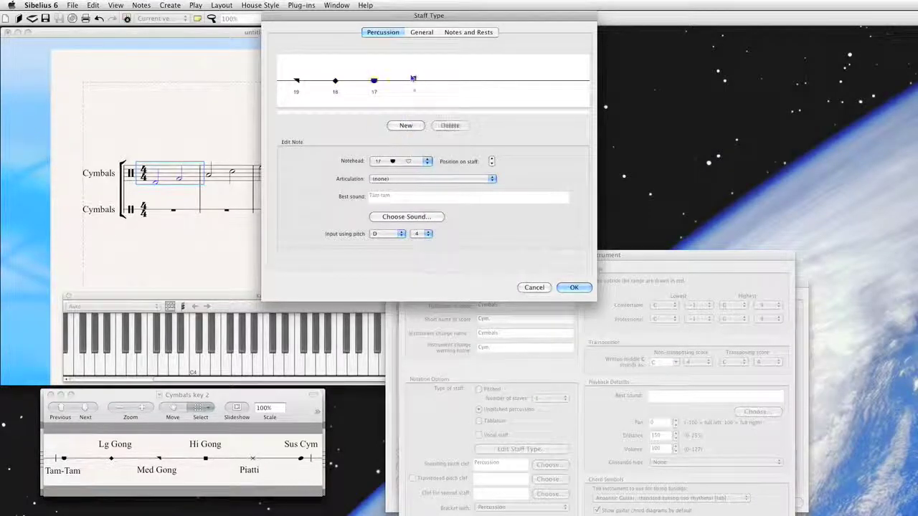
left_click(491, 164)
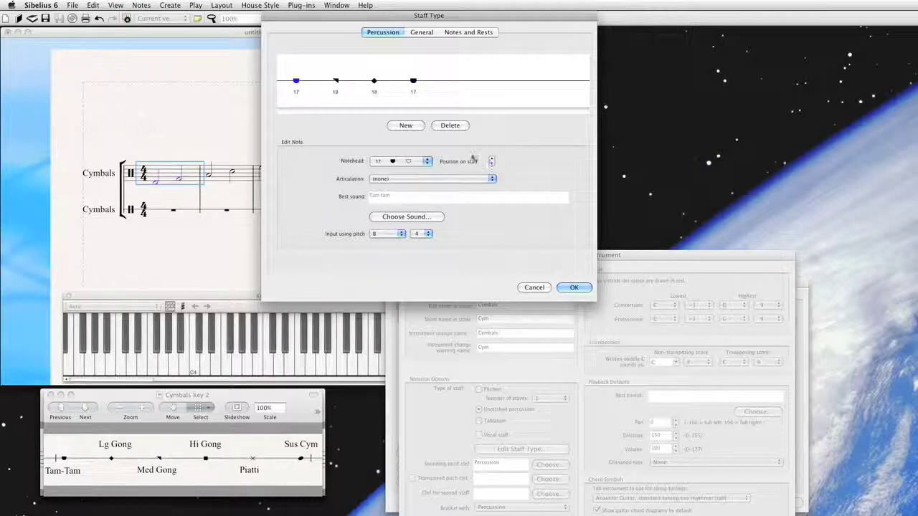
left_click(403, 162)
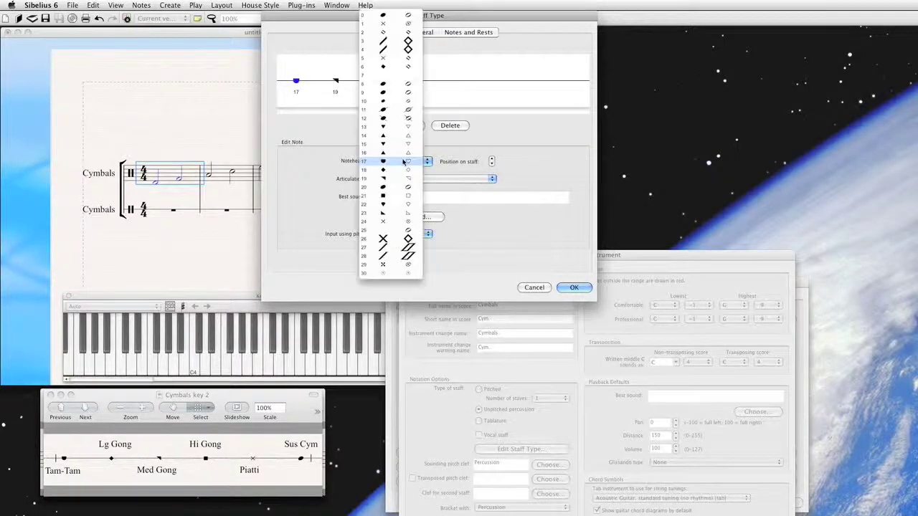
left_click(401, 195)
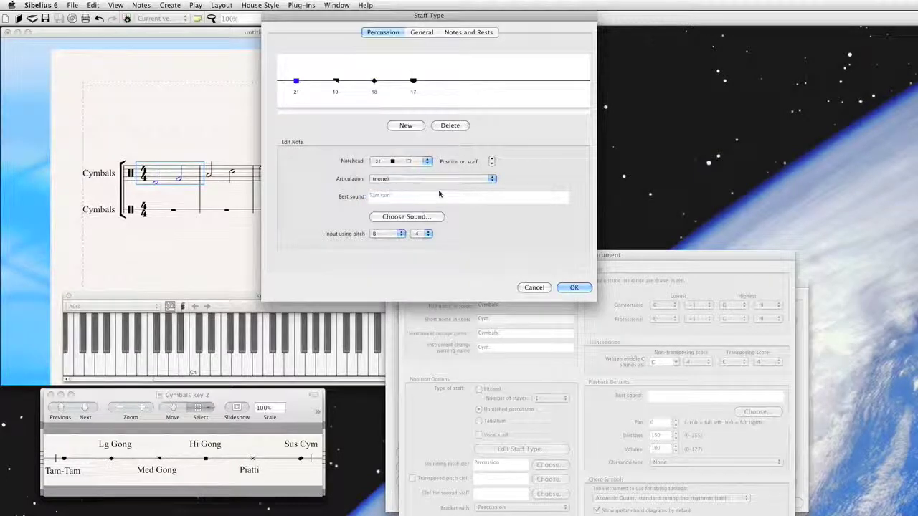
Step: Set the notehead 21 note's input pitch to C5 and its sound to Medium gong 2 from GPO Basic Orchestral Percussion
left_click(400, 233)
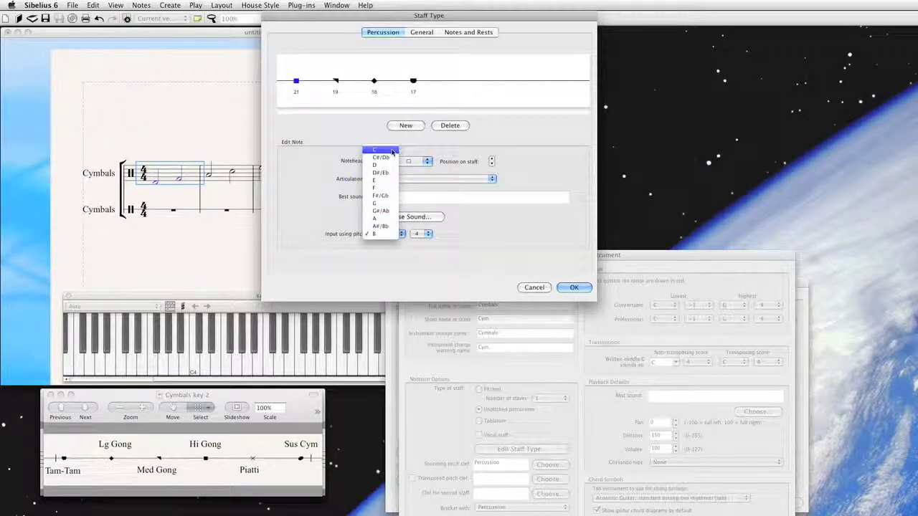
left_click(374, 151)
left_click(421, 233)
left_click(420, 241)
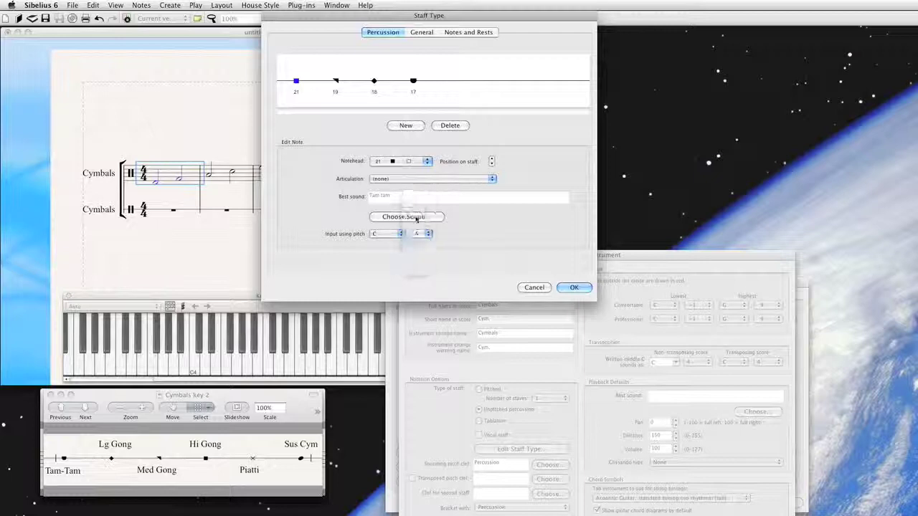
left_click(406, 217)
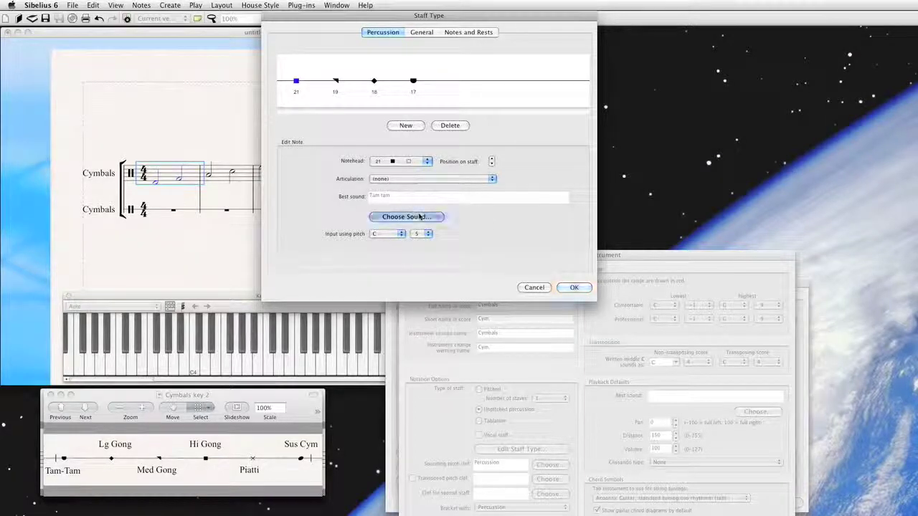
mouse_move(547, 346)
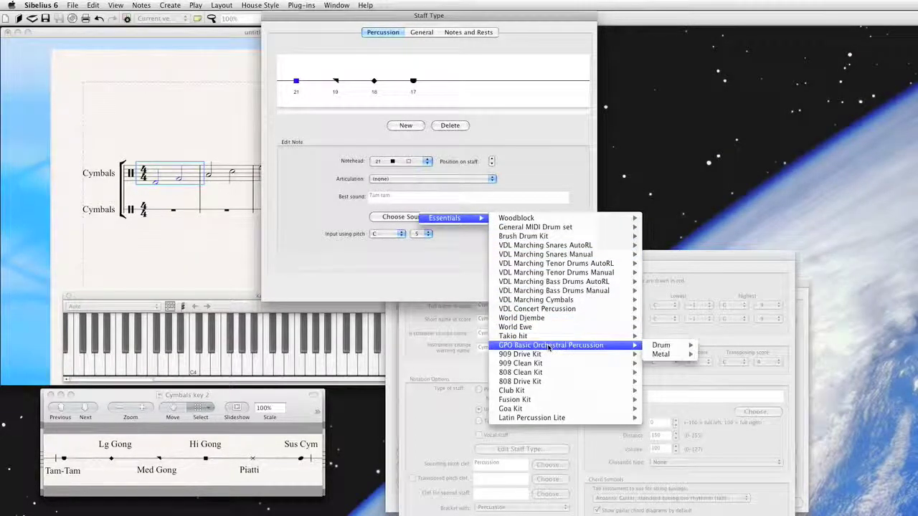
mouse_move(670, 355)
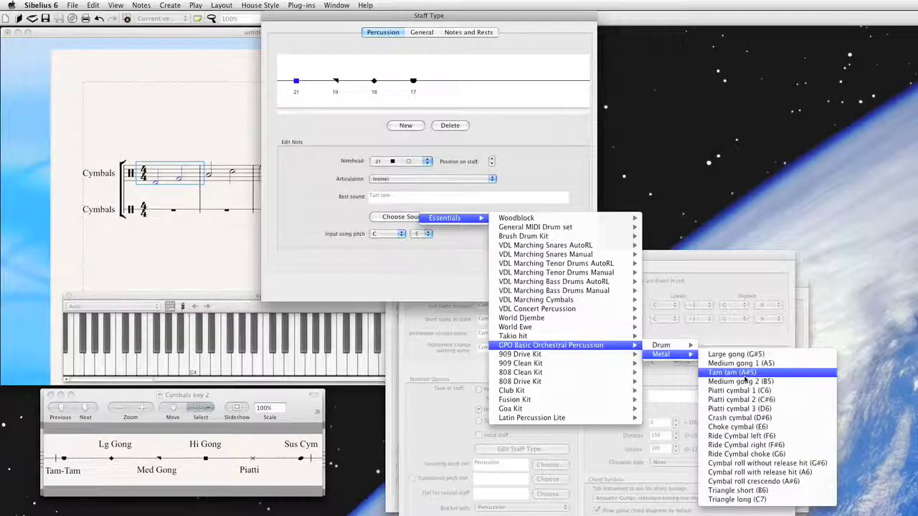
left_click(745, 382)
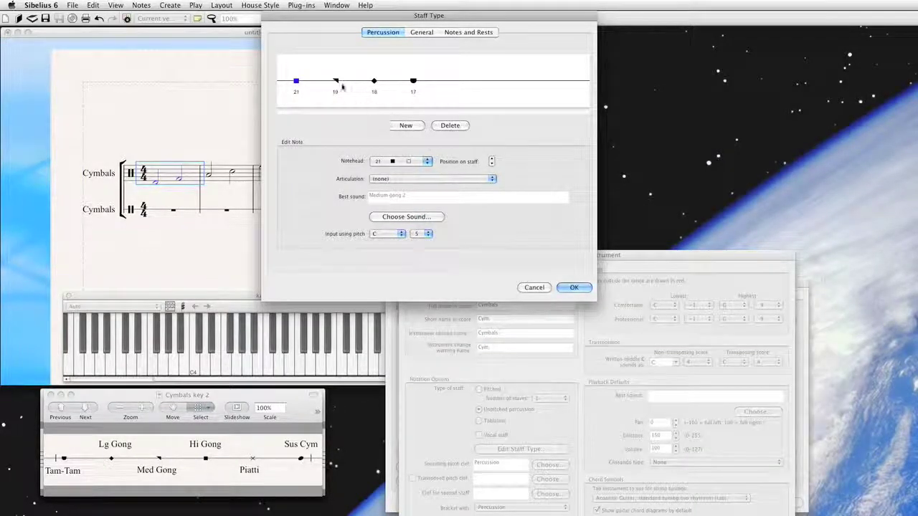
Step: Add a fifth note on the staff line and give it cross notehead 5
left_click(406, 125)
left_click(452, 82)
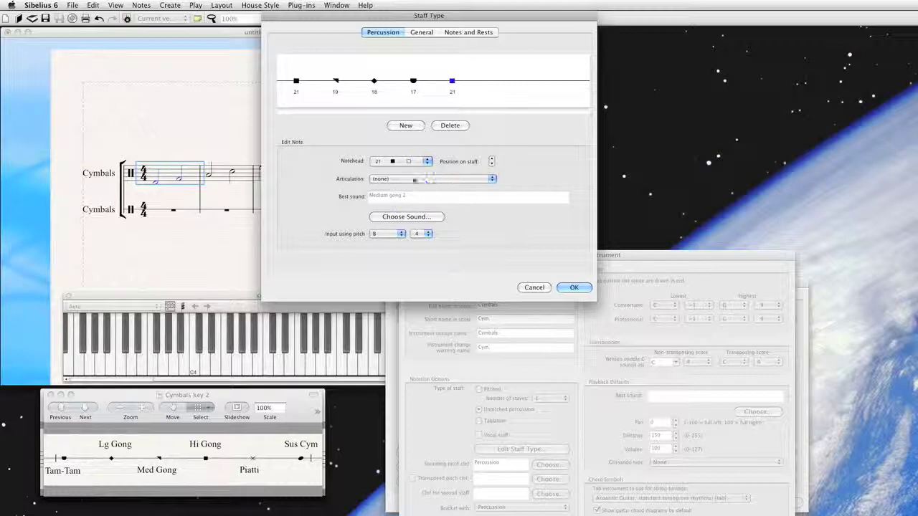
left_click(405, 164)
left_click(406, 187)
left_click(413, 163)
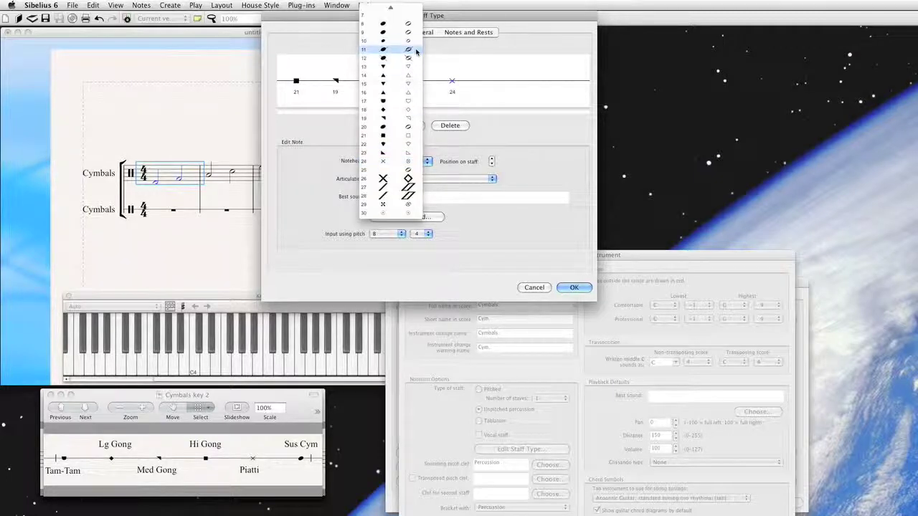
left_click(384, 53)
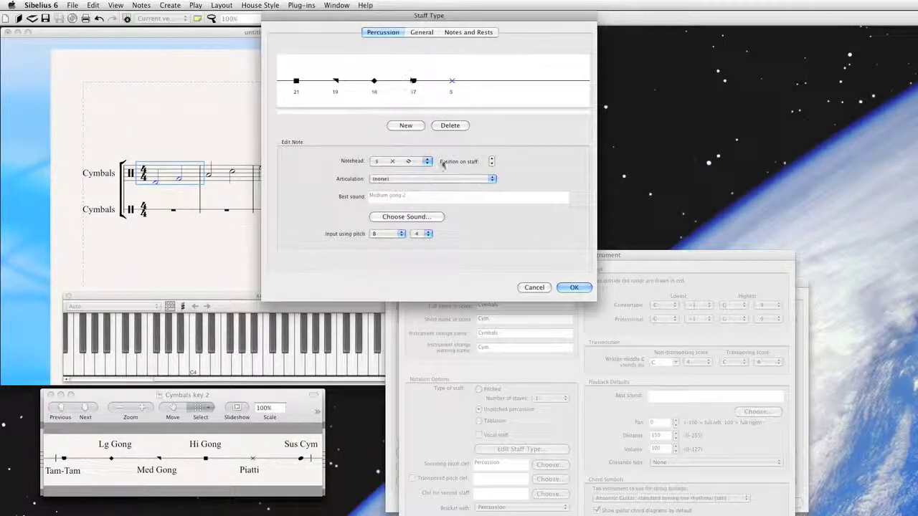
Step: Set the input pitch of the cross-notehead note to E5
left_click(390, 234)
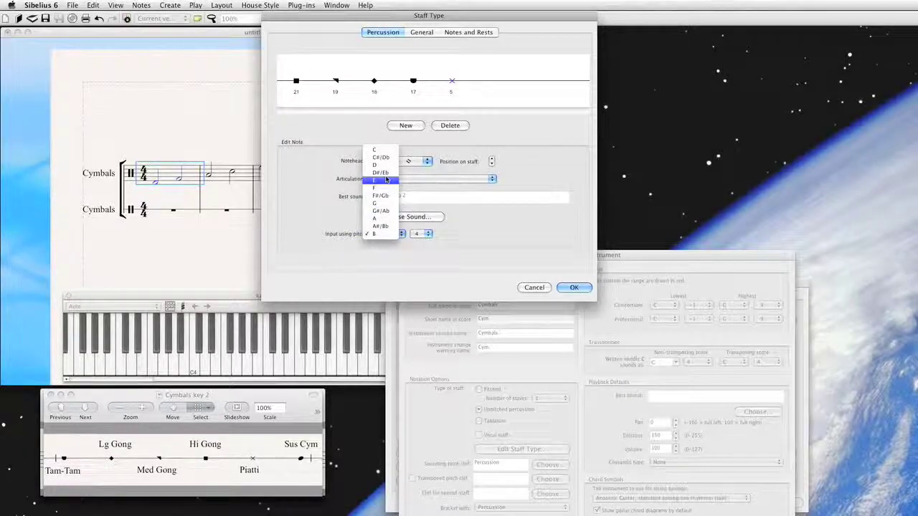
left_click(385, 188)
left_click(423, 235)
left_click(423, 241)
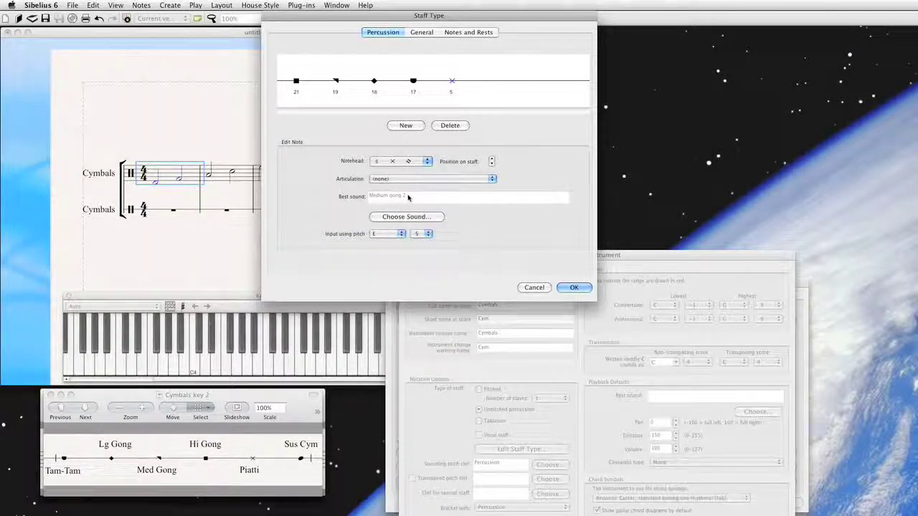
Step: Assign the cross-notehead note the Piatti cymbal 2 sound from the metal group of GPO Basic Orchestral Percussion
mouse_move(438, 221)
mouse_move(548, 349)
mouse_move(643, 362)
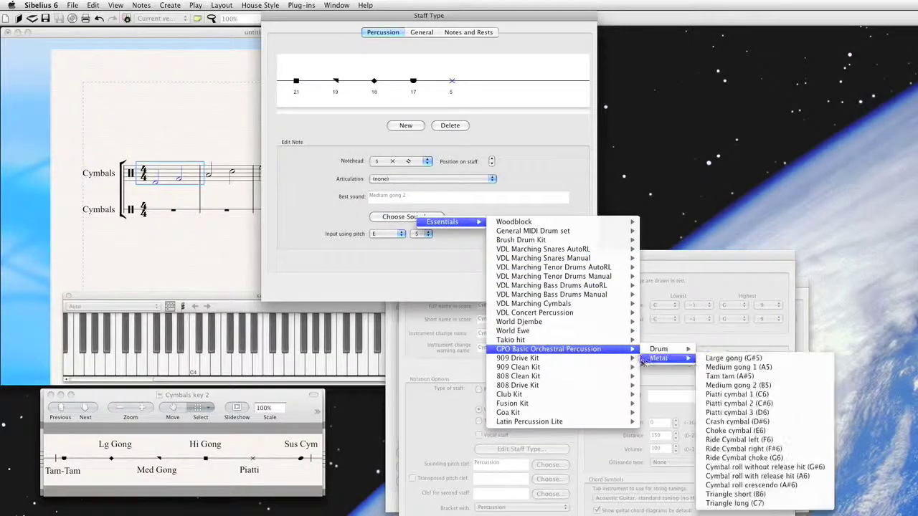
left_click(738, 403)
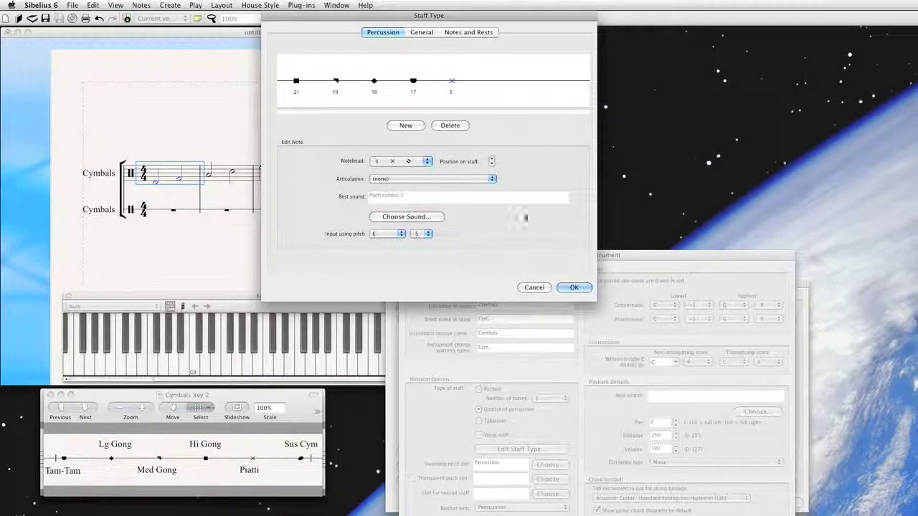
Step: Add a sixth note on the staff line with normal notehead 0 and set its input pitch to G5
left_click(417, 127)
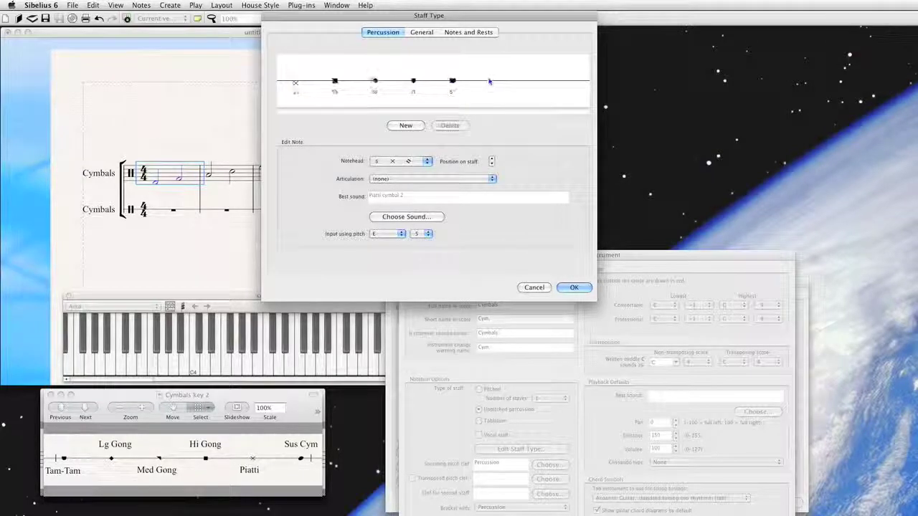
left_click(491, 159)
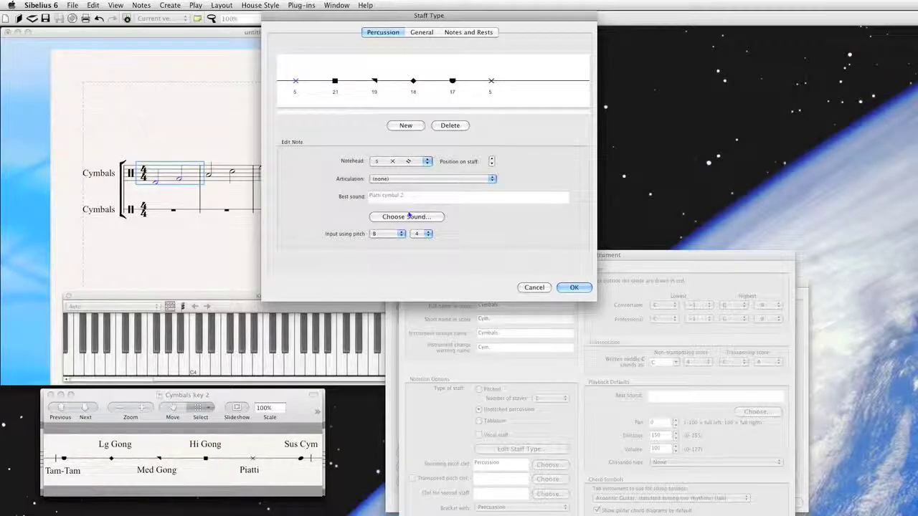
left_click(407, 161)
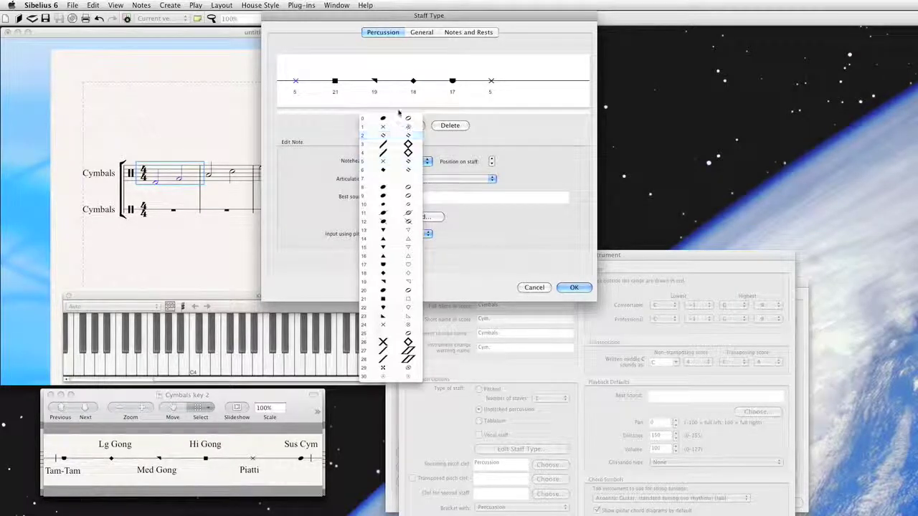
left_click(391, 118)
left_click(391, 235)
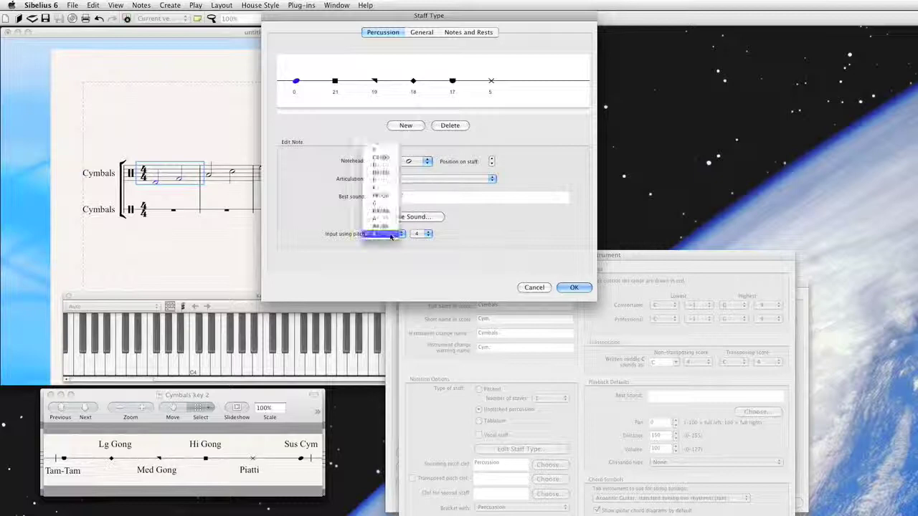
left_click(380, 203)
left_click(422, 234)
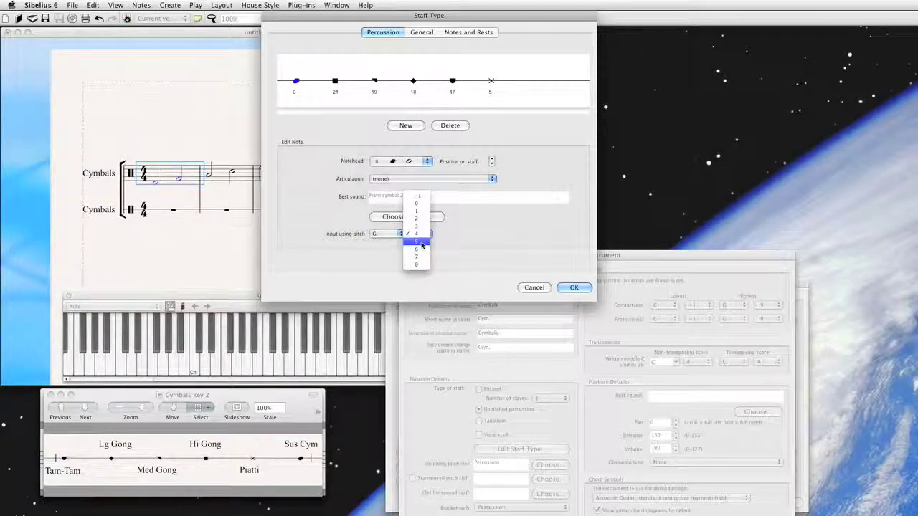
left_click(421, 244)
Step: Set the notehead 0 note's sound to Crash cymbal from the GPO Basic Orchestral Percussion metal sounds
left_click(409, 217)
mouse_move(459, 221)
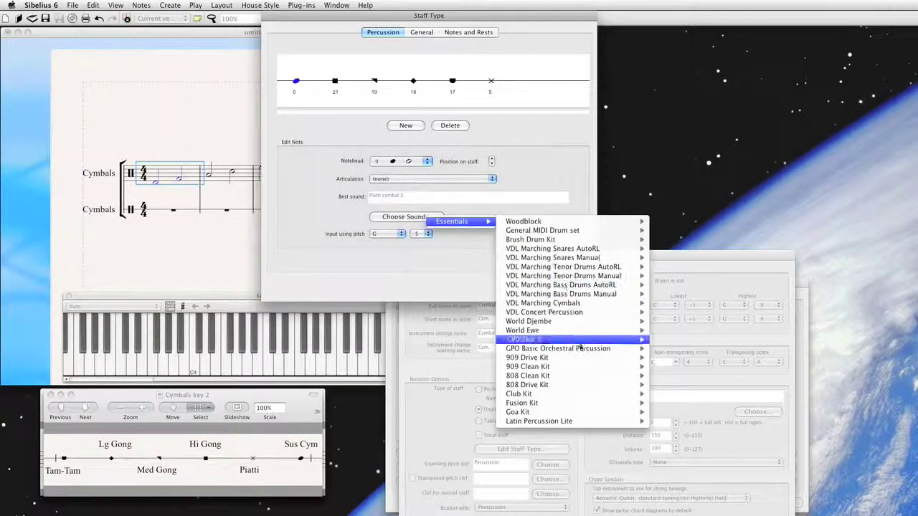
mouse_move(573, 348)
mouse_move(669, 358)
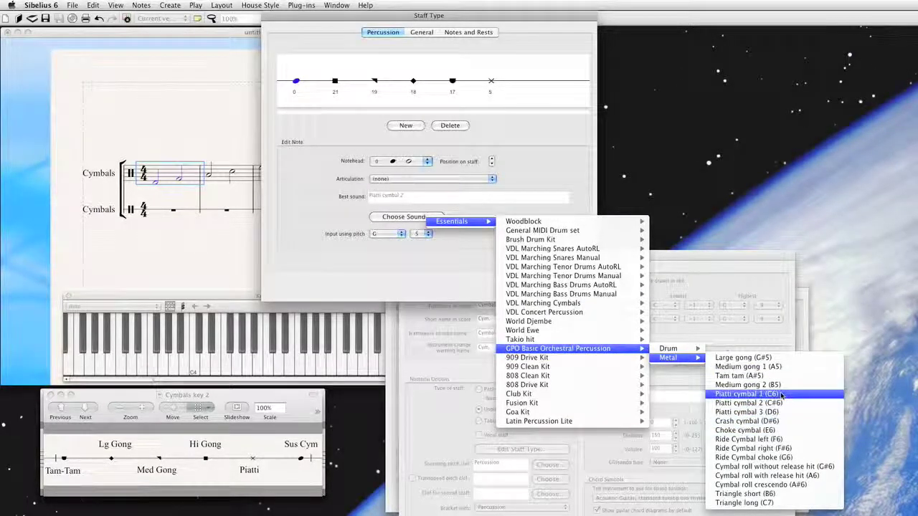
left_click(776, 429)
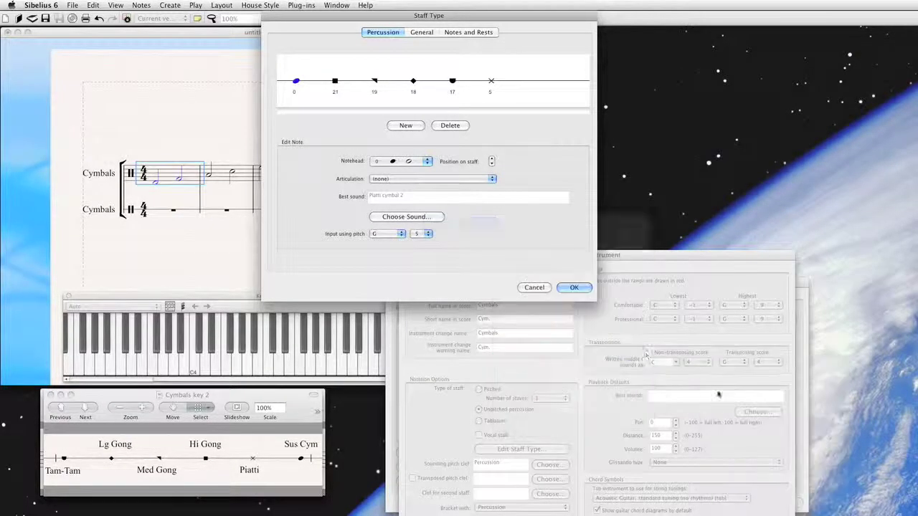
Step: Add a seventh note on the staff line with notehead 0 and input pitch G5
left_click(405, 125)
left_click(529, 81)
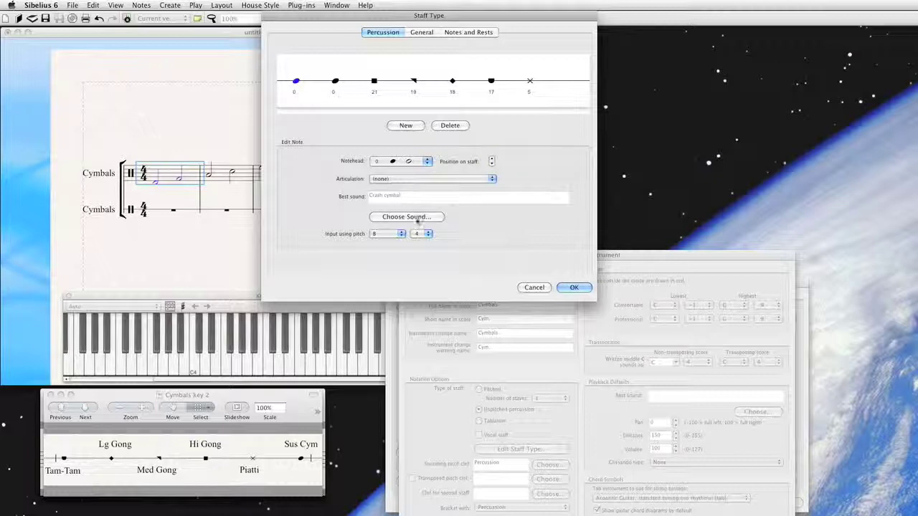
left_click(393, 234)
left_click(386, 203)
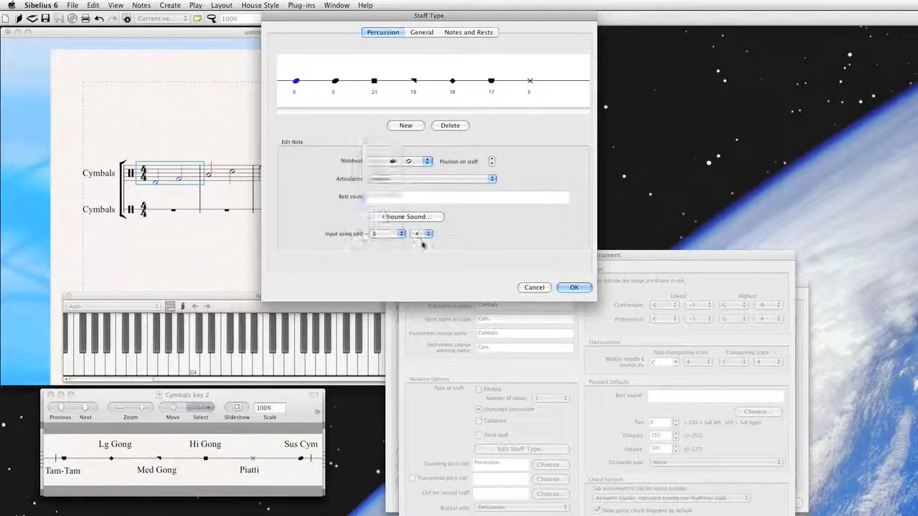
left_click(420, 234)
left_click(408, 179)
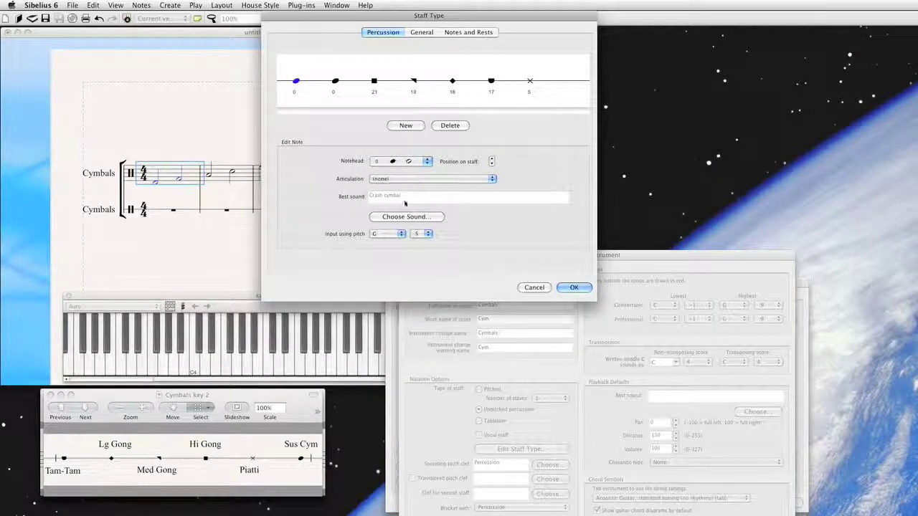
Step: Give the seventh note a Staccato articulation and the Choke cymbal sound from GPO Basic Orchestral Percussion
left_click(420, 178)
left_click(416, 195)
left_click(420, 218)
mouse_move(556, 349)
mouse_move(655, 361)
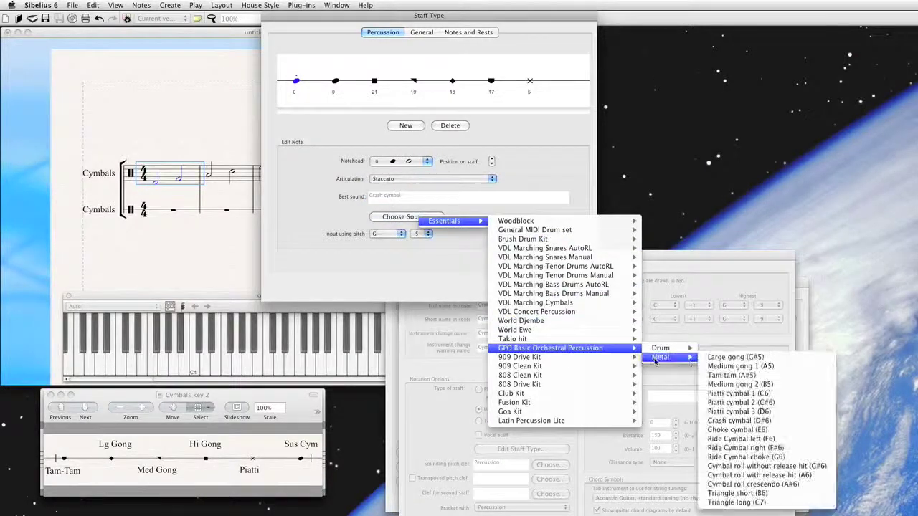
left_click(738, 420)
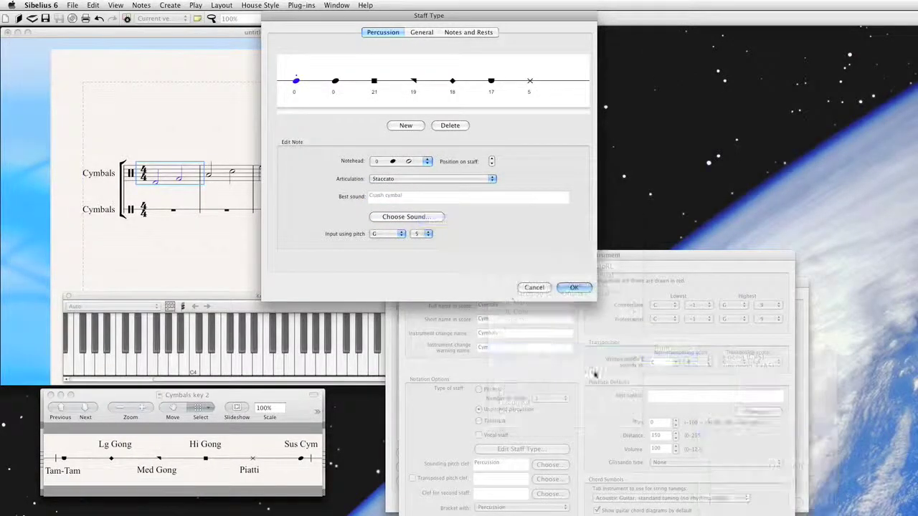
Step: Add an eighth note on the staff line with notehead 0 and the 8 tremolos articulation
left_click(407, 126)
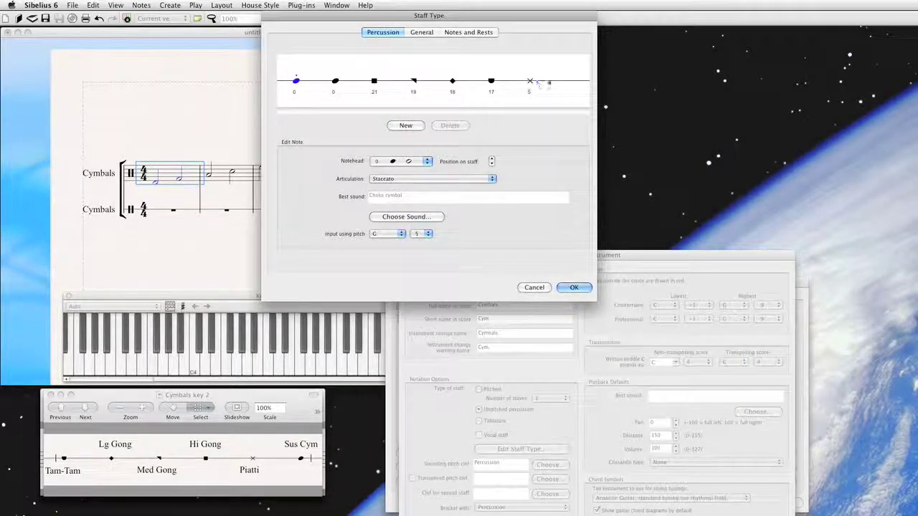
left_click(492, 159)
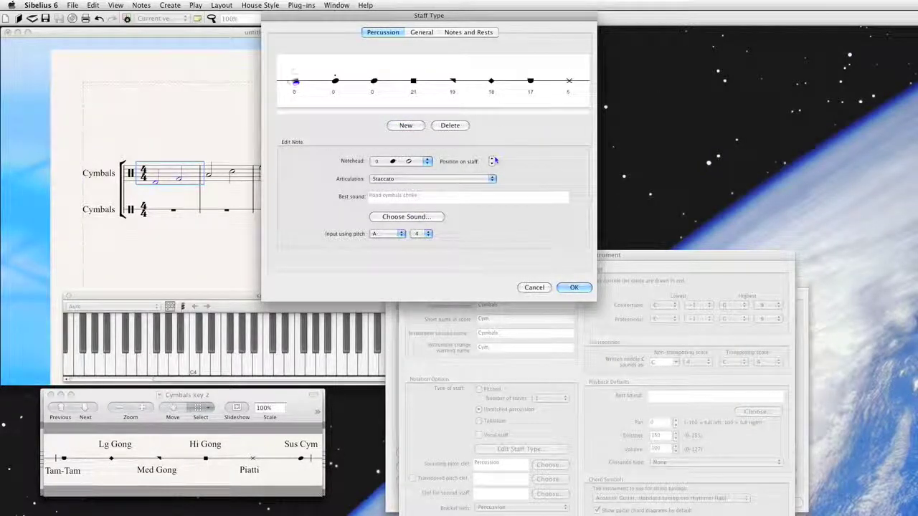
left_click(396, 179)
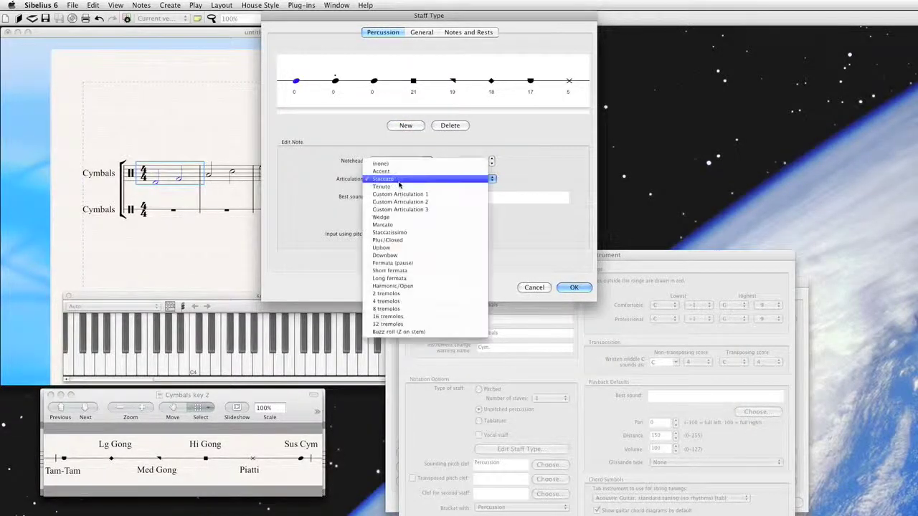
left_click(393, 332)
Step: Set the tremolo note's input pitch to G5 and its sound to Cymbal roll crescendo from GPO Basic Orchestral Percussion
left_click(380, 234)
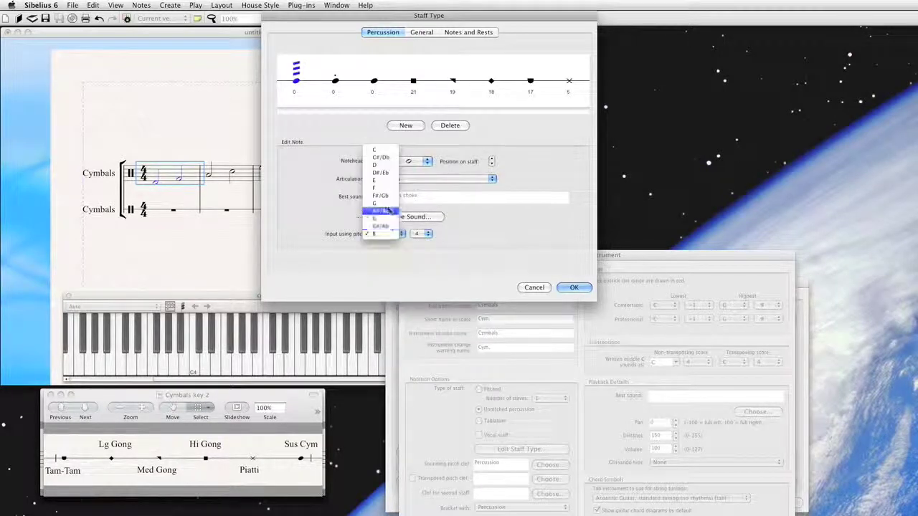
left_click(380, 203)
left_click(423, 234)
left_click(421, 241)
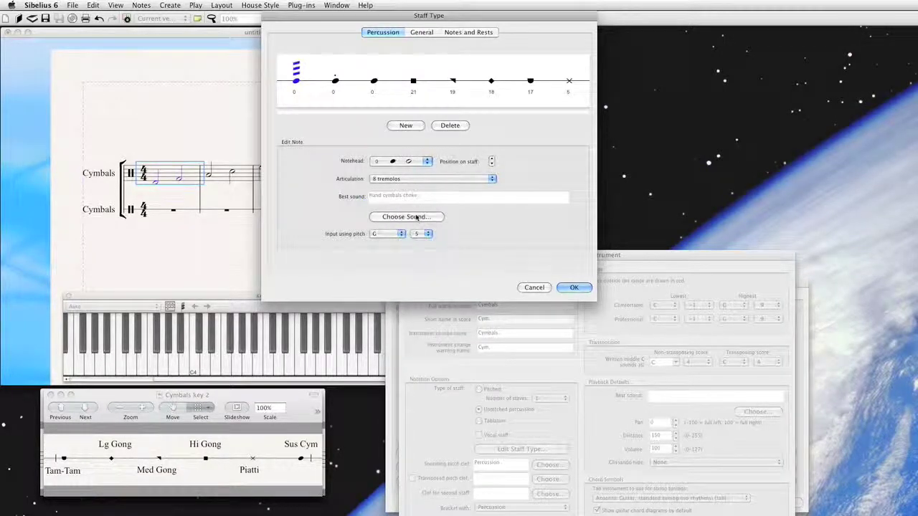
left_click(418, 218)
mouse_move(581, 349)
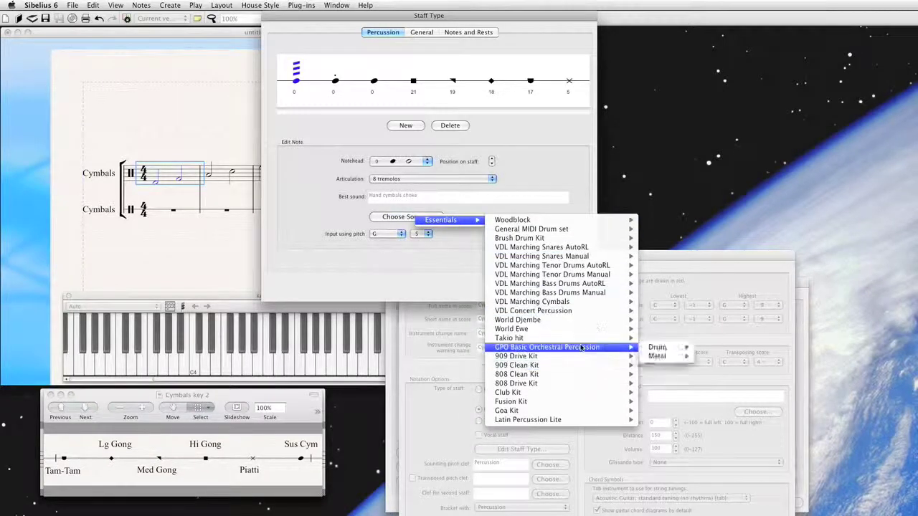
mouse_move(664, 355)
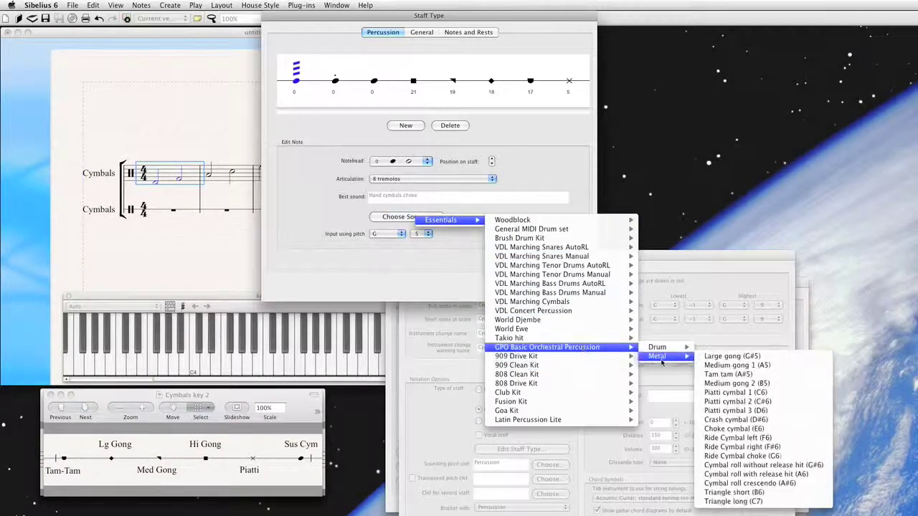
left_click(761, 485)
Step: Accept the staff type and the Cymbals custom 2 instrument settings, and finish editing instruments
left_click(567, 285)
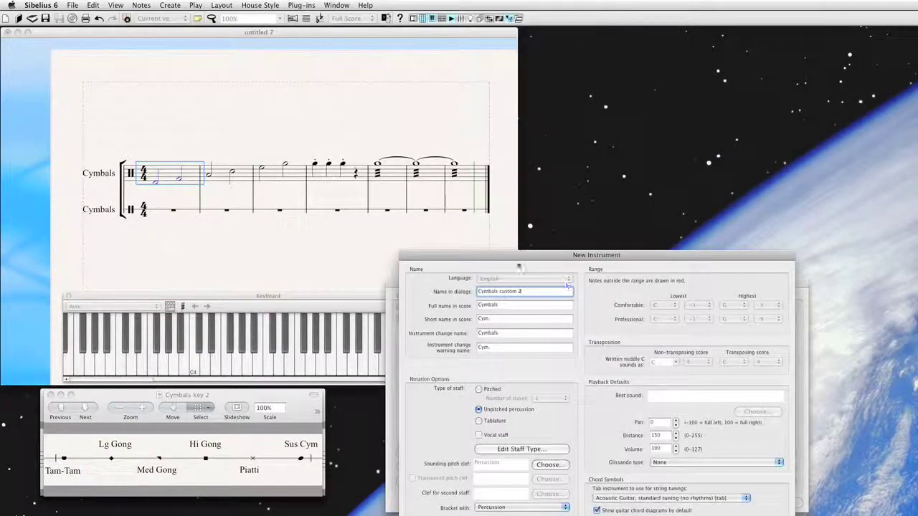
key("Return")
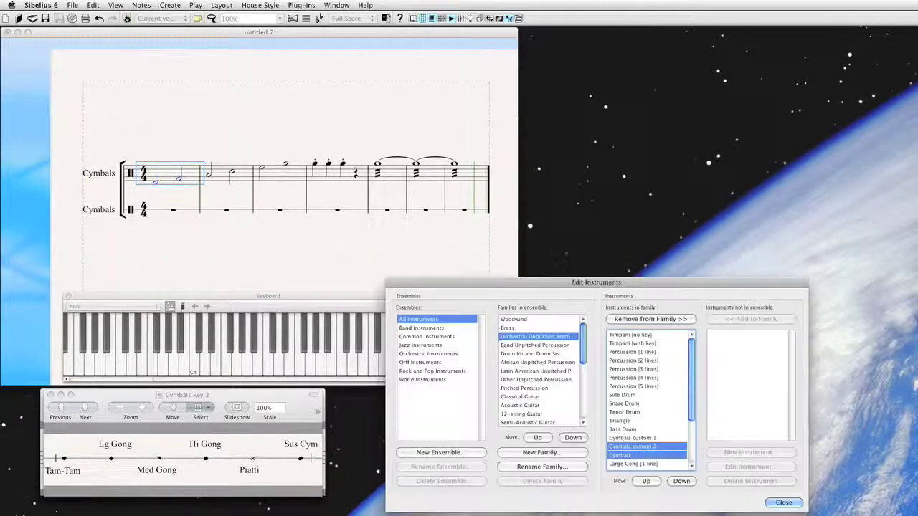
left_click(784, 503)
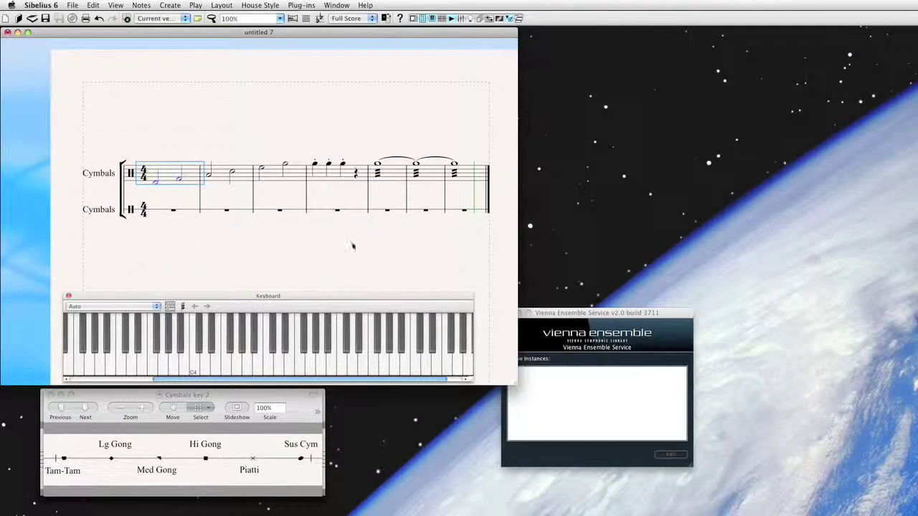
Step: Add the Cymbals custom 2 instrument to the score
key("i")
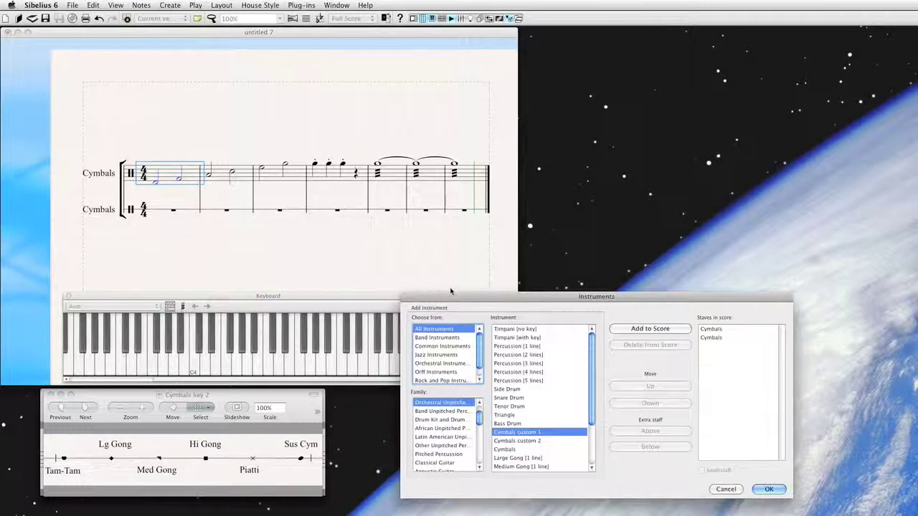
left_click(521, 440)
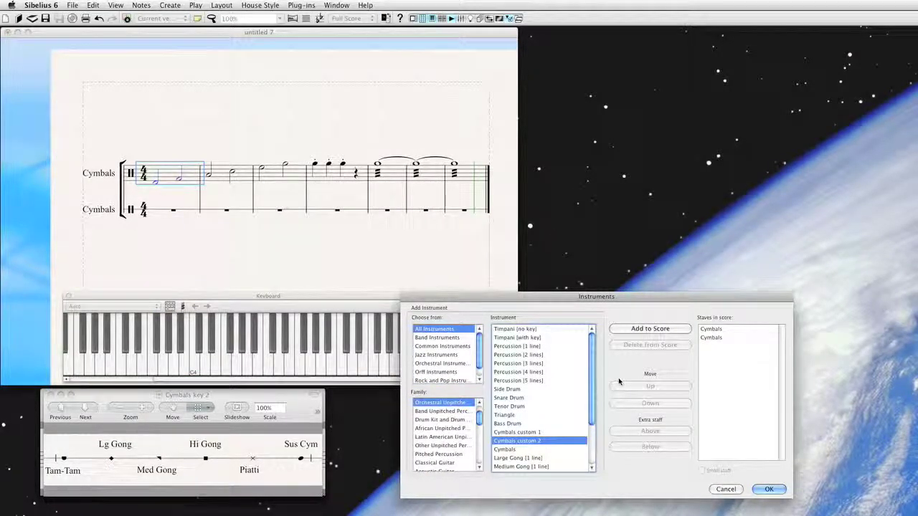
left_click(653, 331)
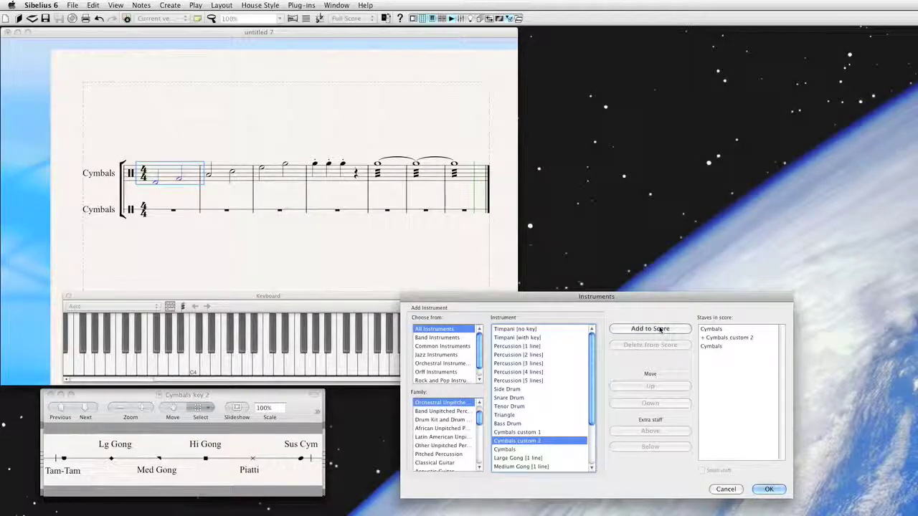
left_click(772, 490)
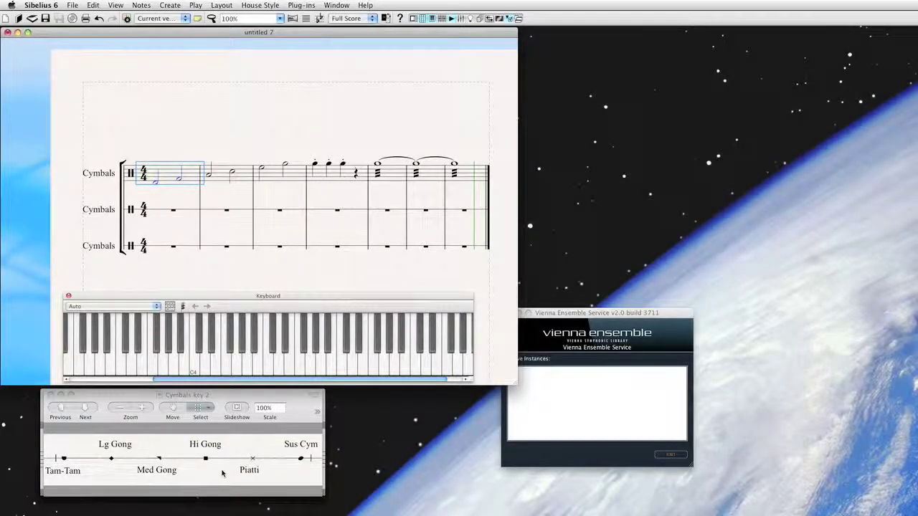
Step: Enter half notes D4, F4, A4, C5, E5 and G5 in the first three bars of the second Cymbals staff
key("Escape")
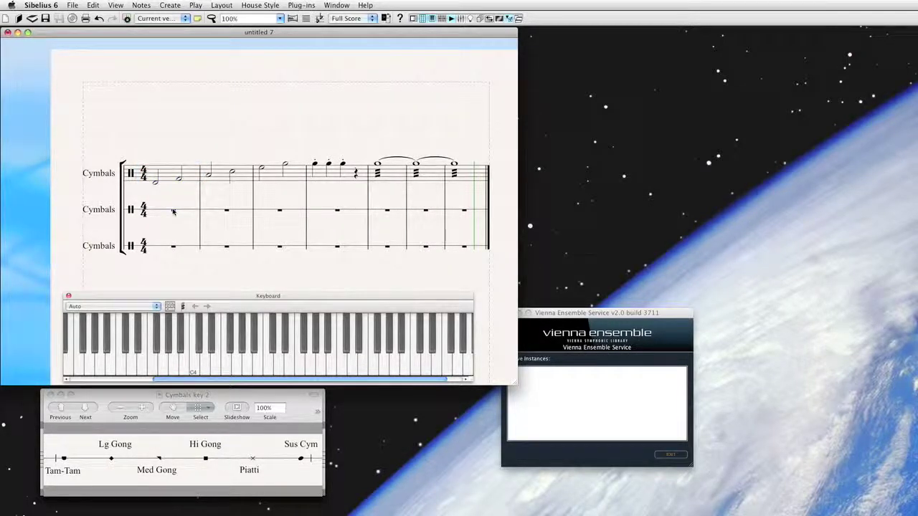
key("n")
left_click(202, 370)
left_click(223, 367)
left_click(243, 366)
left_click(268, 365)
left_click(291, 370)
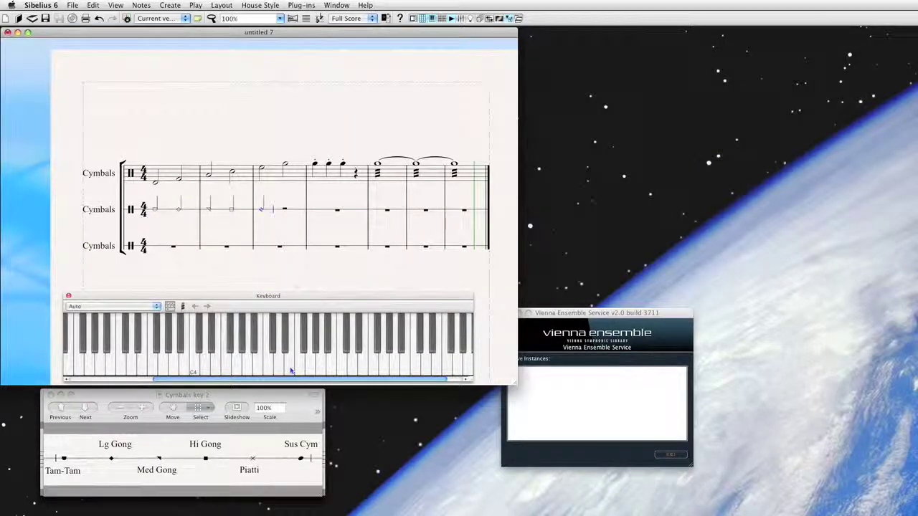
left_click(311, 370)
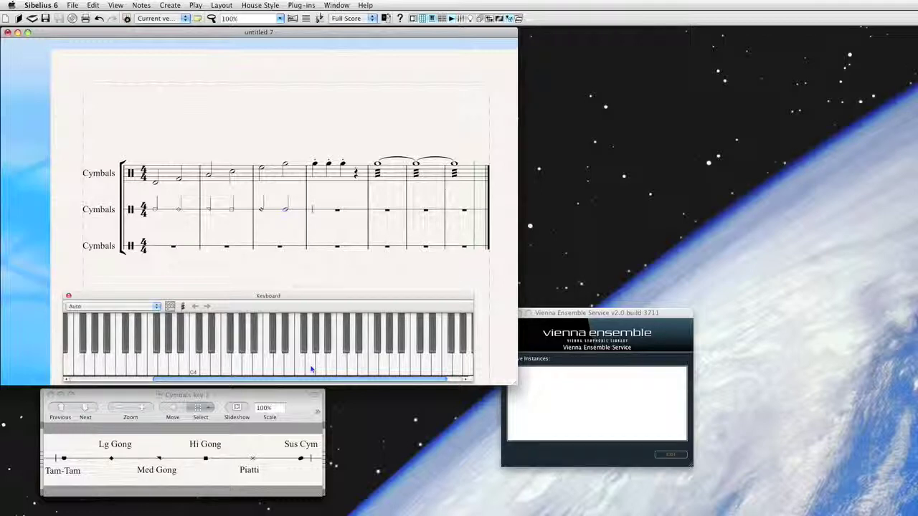
Step: Fill bar 4 of the second staff with three staccato G5 quarter notes and a quarter rest
left_click(311, 370)
left_click(311, 370)
left_click(311, 370)
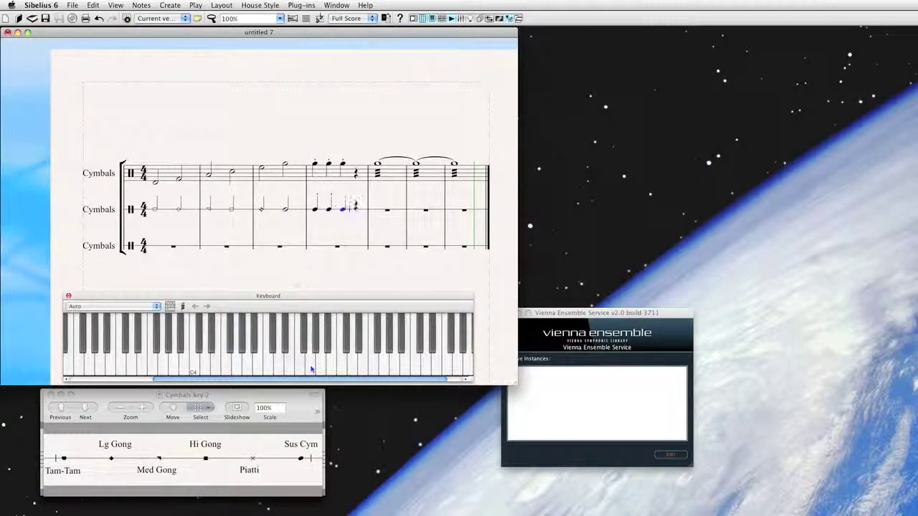
key("0")
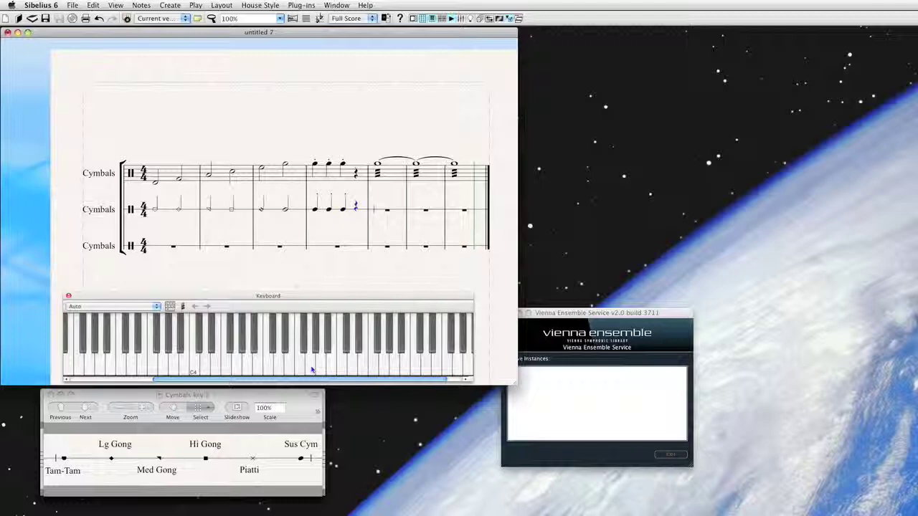
Step: Enter tied whole notes on G5 with tremolos in the last three bars of the second staff
key("n")
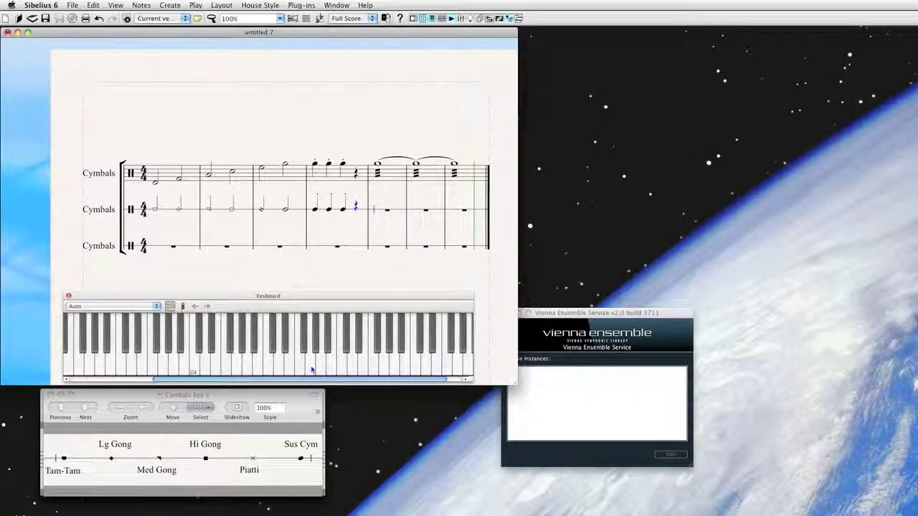
left_click(313, 369)
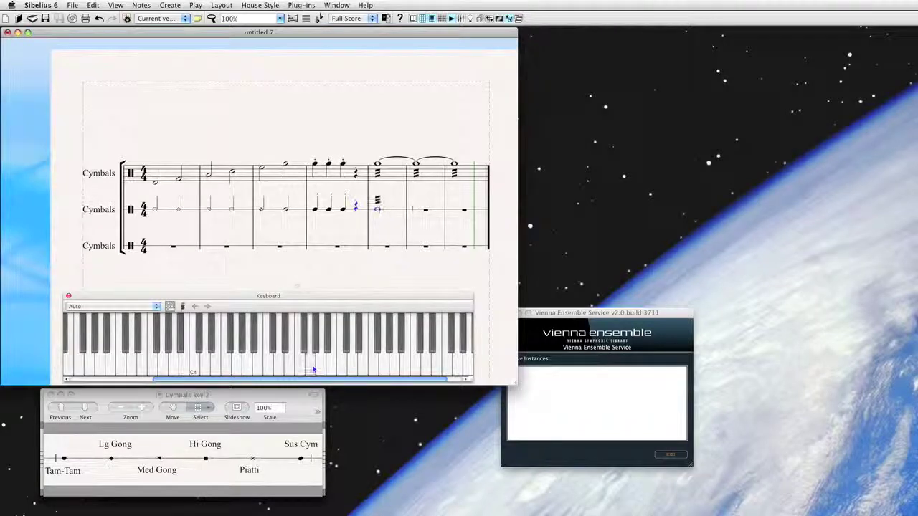
key("Return")
key("r")
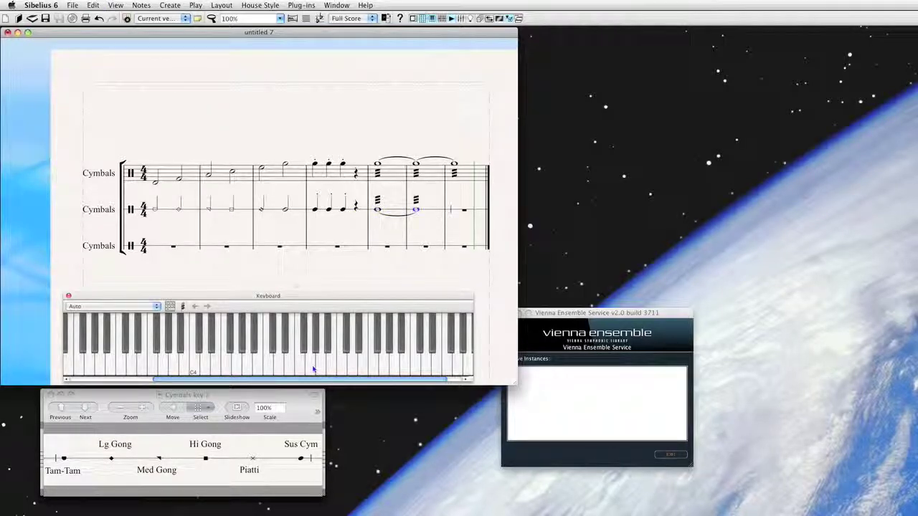
key("r")
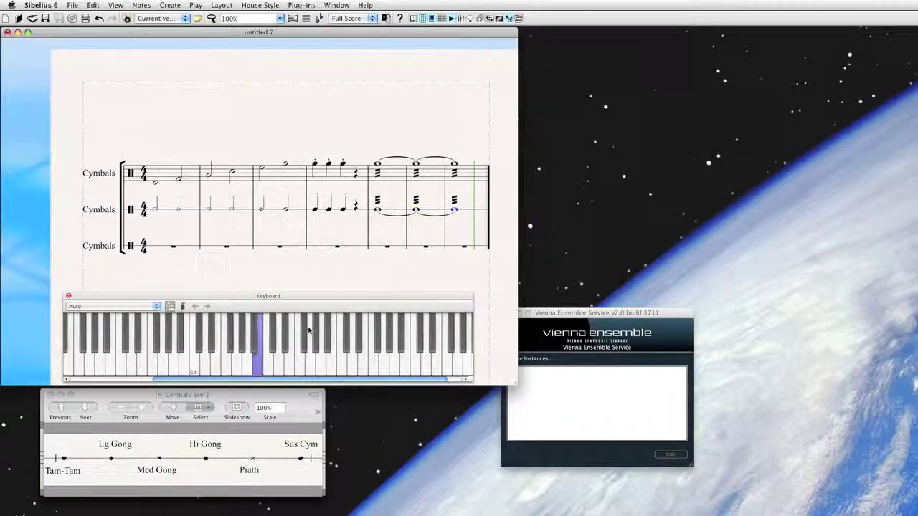
Step: Play back the second Cymbals staff from its first bar
left_click(189, 209)
key("p")
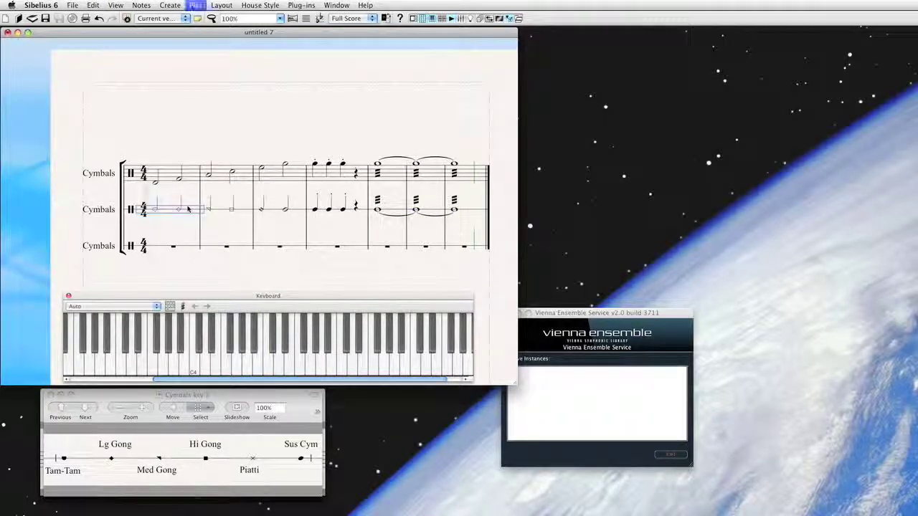